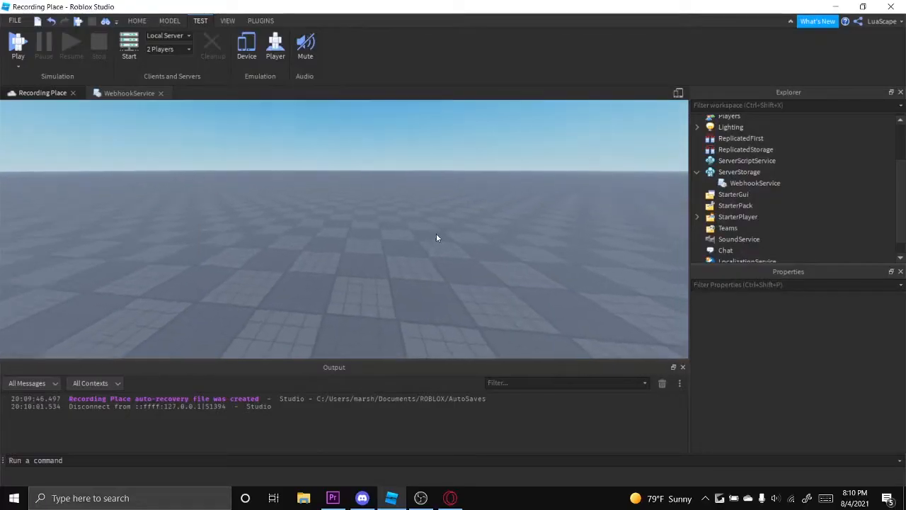
# Step: Open the WebhookService ModuleScript from ServerStorage and review its createMessage function
pyautogui.doubleClick(755, 183)
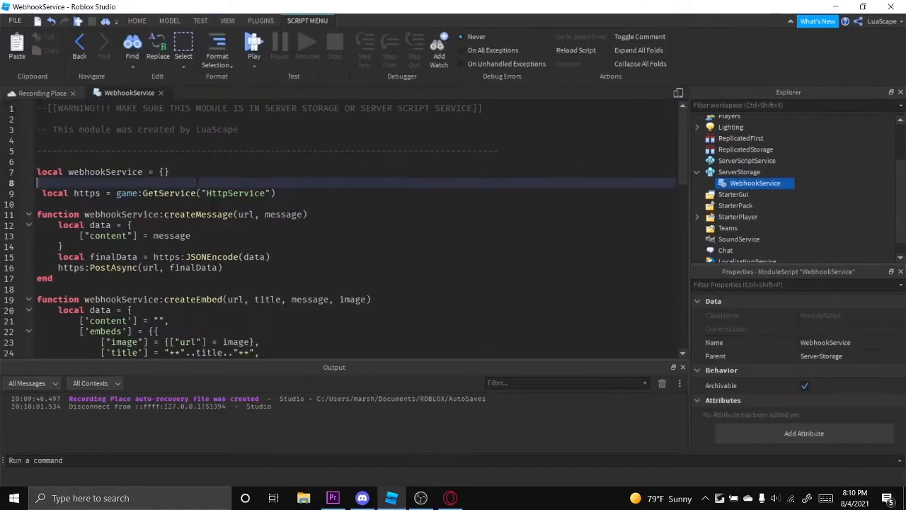
pyautogui.scroll(-2, 195, 181)
pyautogui.scroll(-2, 195, 182)
pyautogui.scroll(-2, 195, 181)
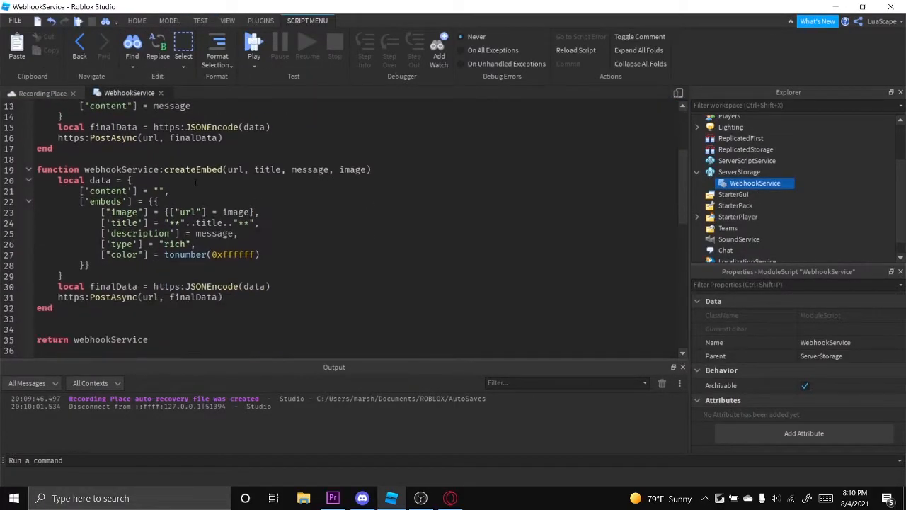
pyautogui.scroll(-1, 195, 181)
pyautogui.scroll(7, 195, 181)
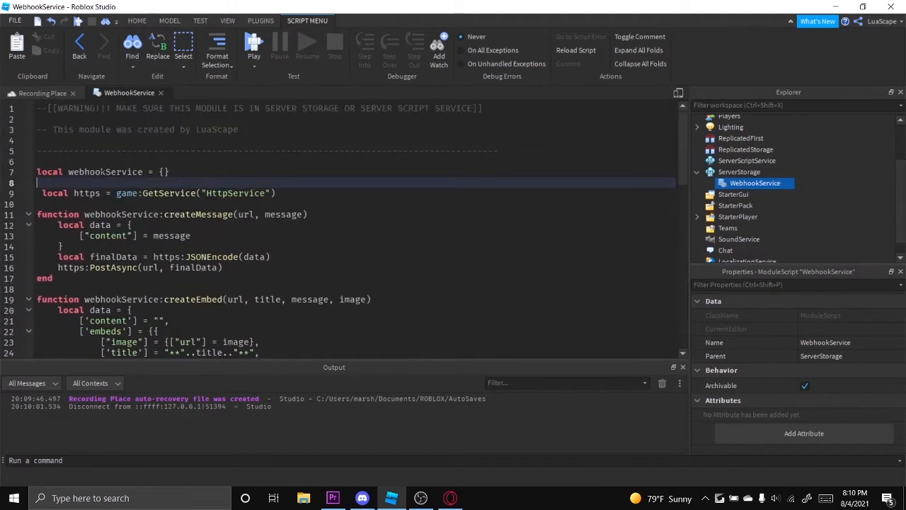
pyautogui.doubleClick(121, 214)
pyautogui.scroll(-1, 195, 212)
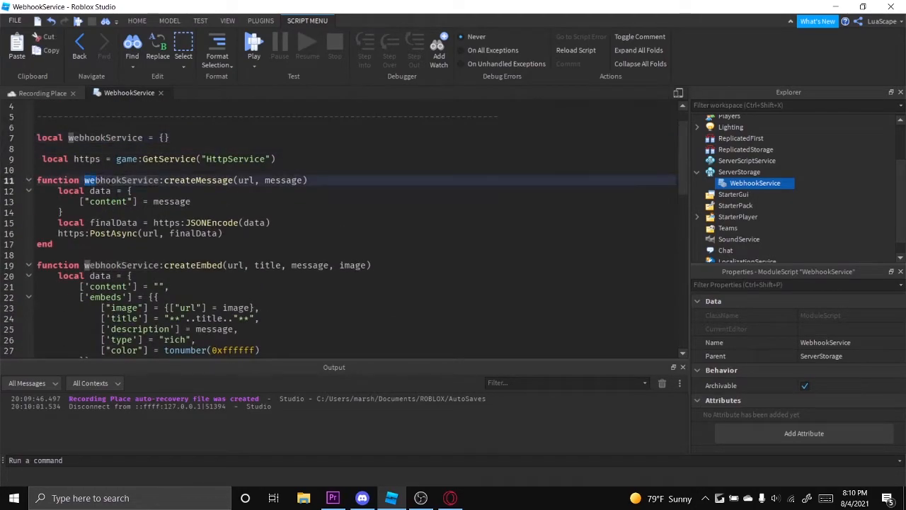
pyautogui.moveTo(105, 180); pyautogui.dragTo(210, 191)
pyautogui.click(216, 191)
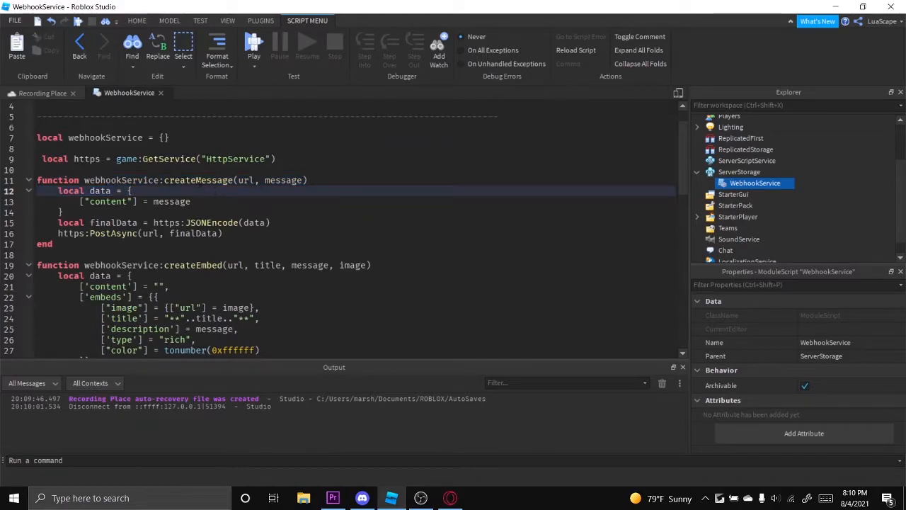
pyautogui.moveTo(164, 180); pyautogui.dragTo(133, 191)
pyautogui.click(133, 191)
pyautogui.scroll(-3, 354, 227)
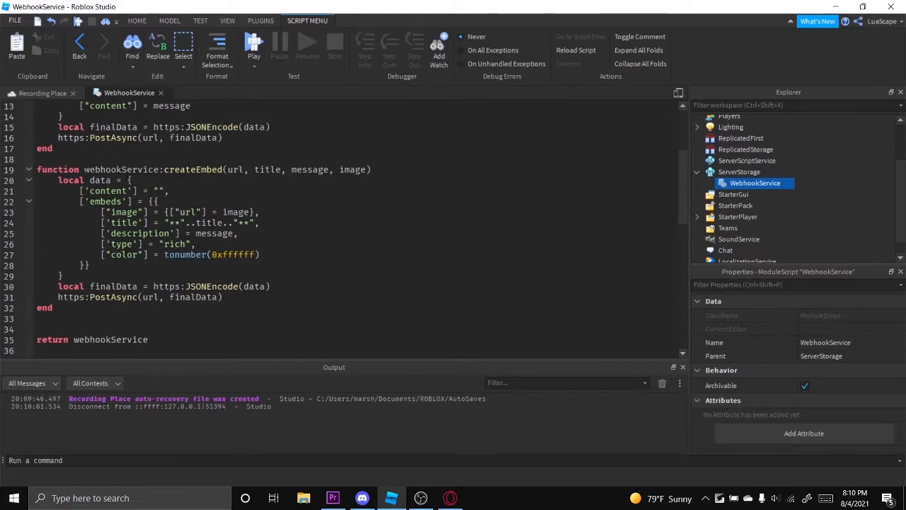
# Step: Review the createEmbed declaration, its message parameter and the line that JSON-encodes the data
pyautogui.moveTo(84, 169); pyautogui.dragTo(373, 170)
pyautogui.click(372, 169)
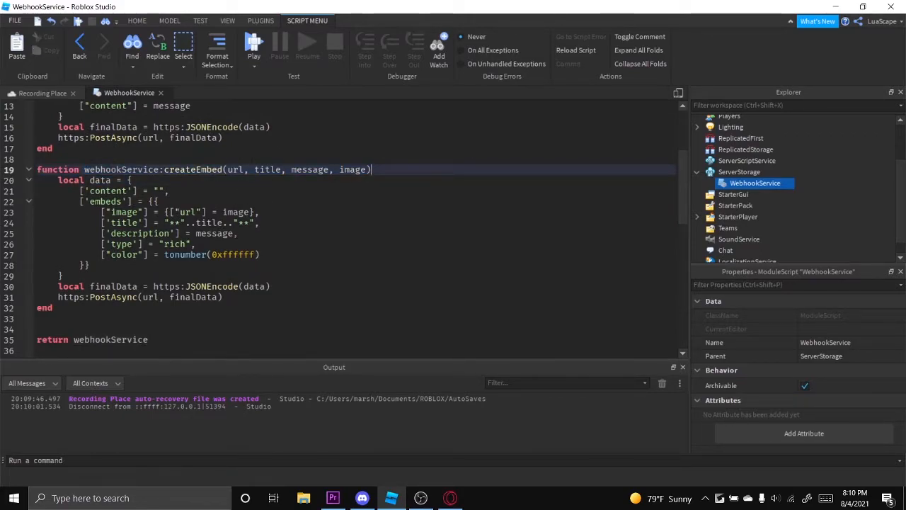
pyautogui.scroll(3, 354, 227)
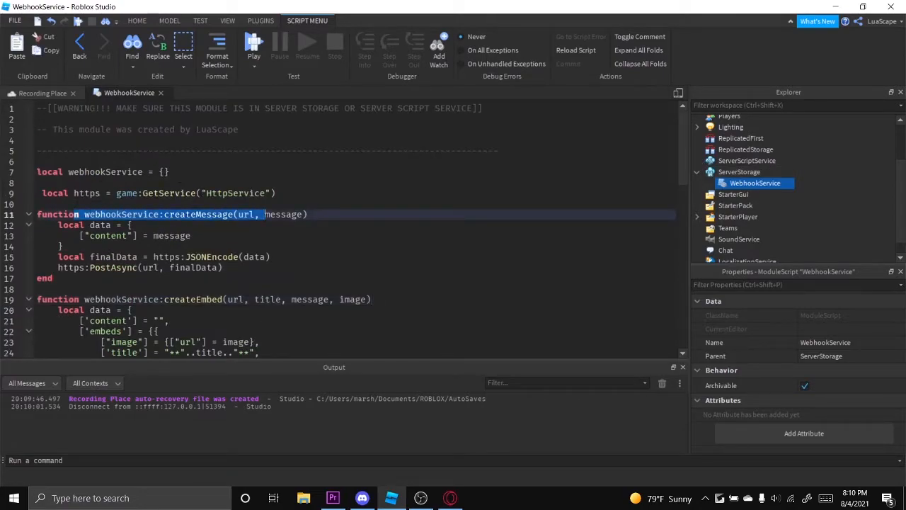
pyautogui.doubleClick(283, 214)
pyautogui.scroll(-3, 354, 227)
pyautogui.moveTo(372, 169); pyautogui.dragTo(37, 169)
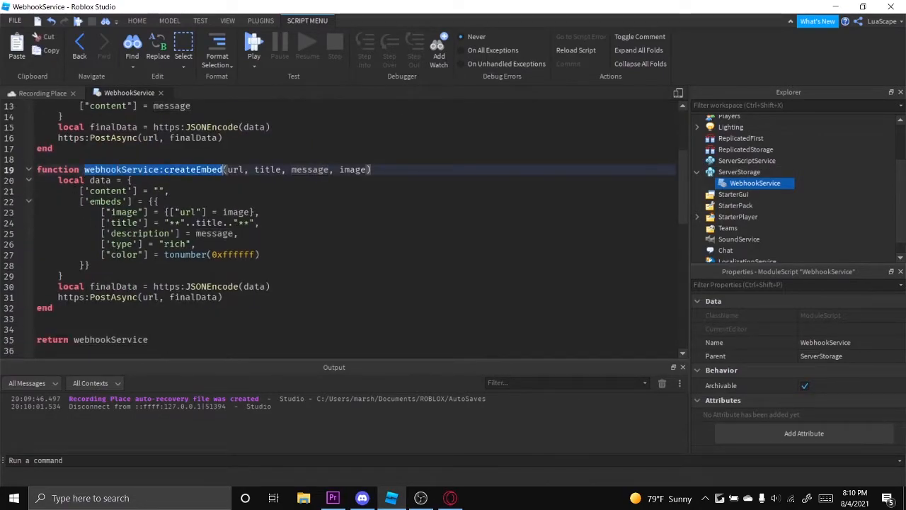
pyautogui.click(425, 169)
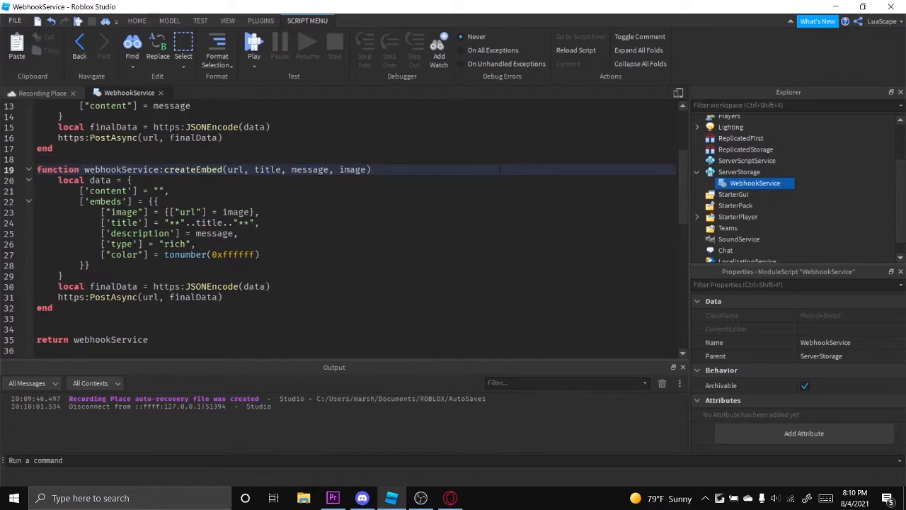
pyautogui.scroll(-2, 500, 170)
pyautogui.moveTo(271, 222); pyautogui.dragTo(37, 222)
pyautogui.click(271, 223)
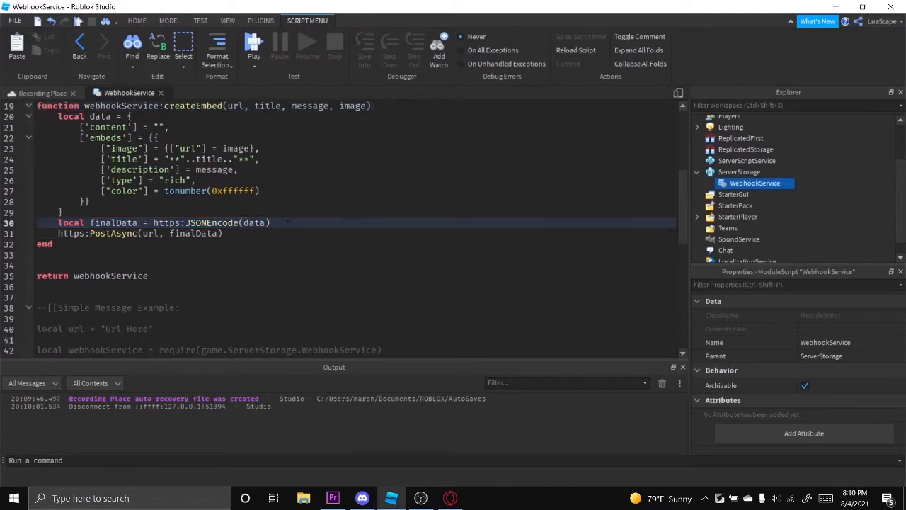
# Step: Insert a new Script under ServerScriptService and clear its default hello world code
pyautogui.rightClick(725, 159)
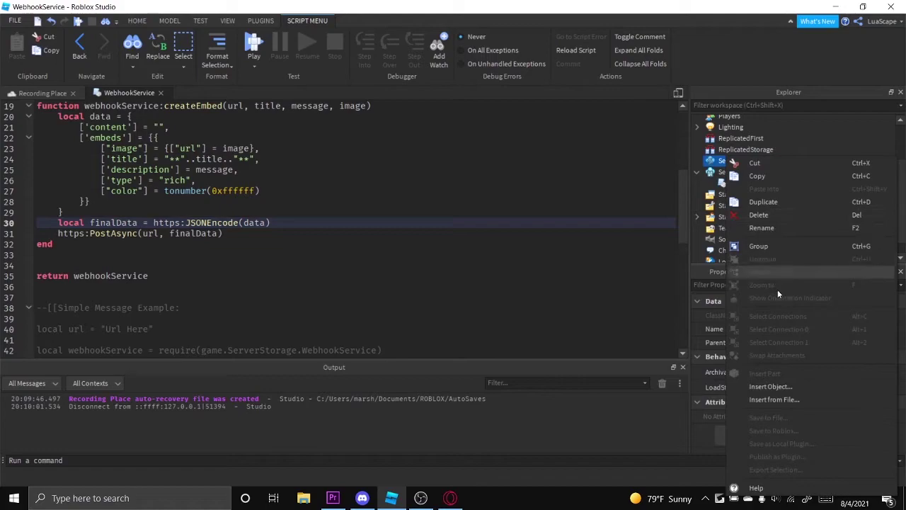
pyautogui.click(763, 383)
pyautogui.click(721, 215)
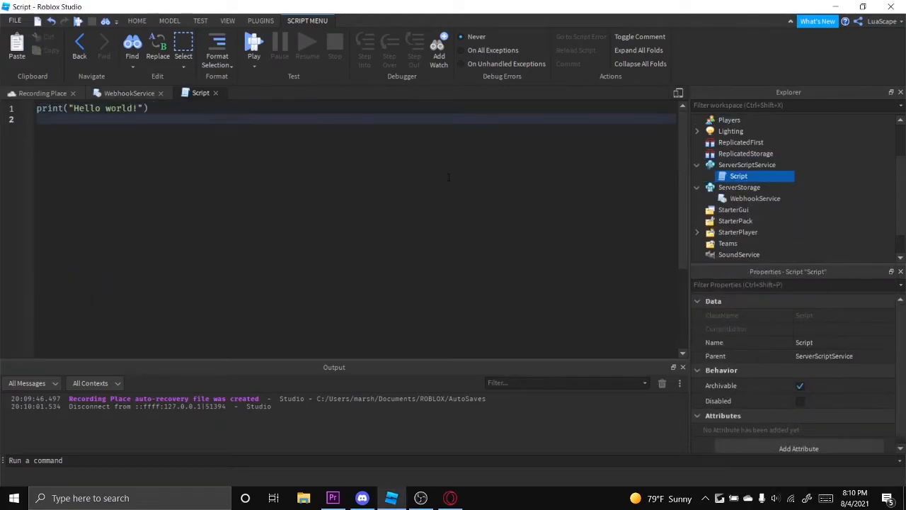
pyautogui.hotkey('ctrl', 'a')
pyautogui.press('BackSpace')
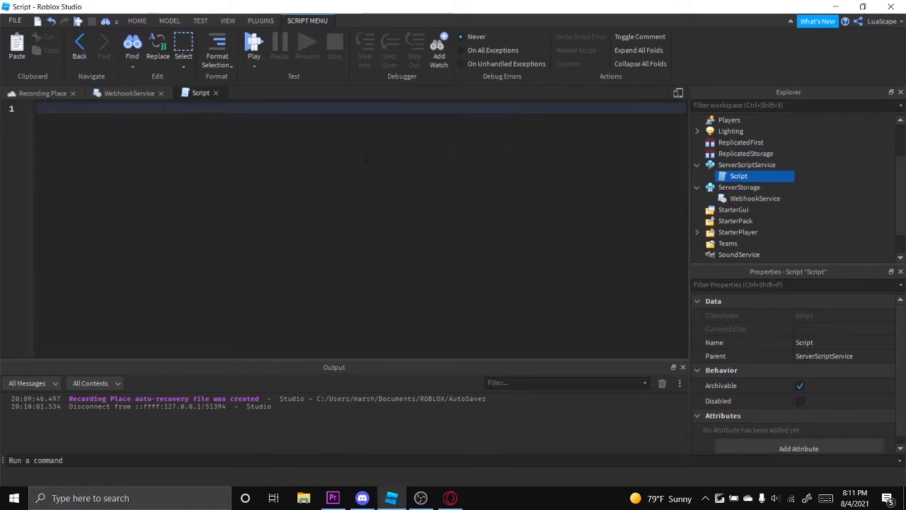
pyautogui.write('local ')
pyautogui.write('webhook')
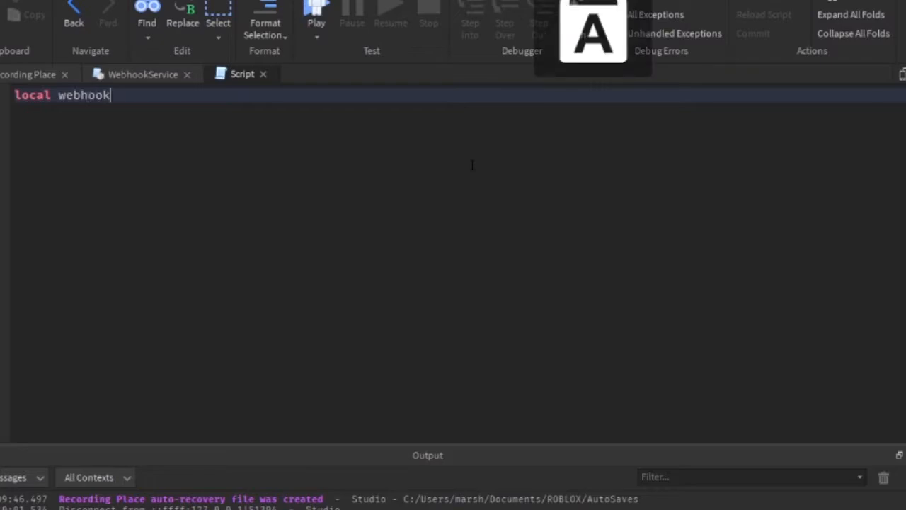
pyautogui.write('Serbv')
# Step: Write the require line for ServerStorage.WebhookService and begin a 'local url =' variable
pyautogui.press('BackSpace')
pyautogui.press('BackSpace')
pyautogui.write('vice =')
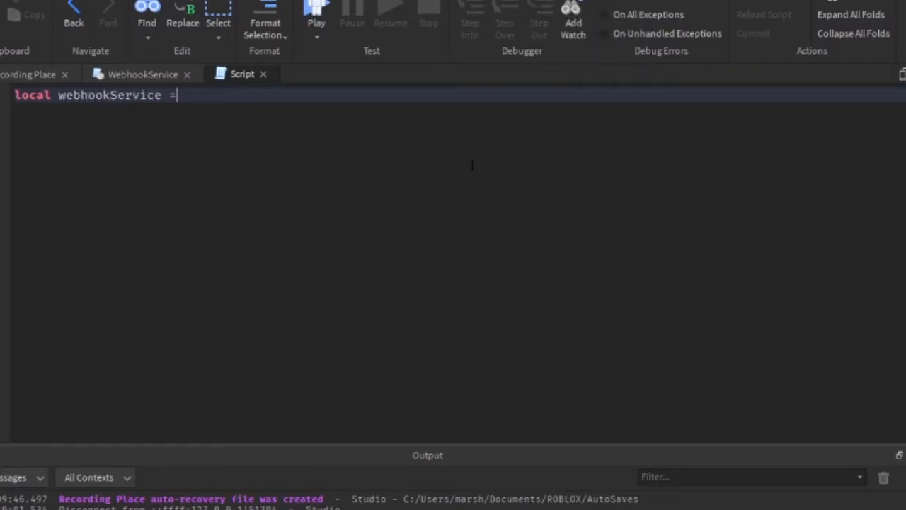
pyautogui.write(' req')
pyautogui.press('Tab')
pyautogui.write('(game.')
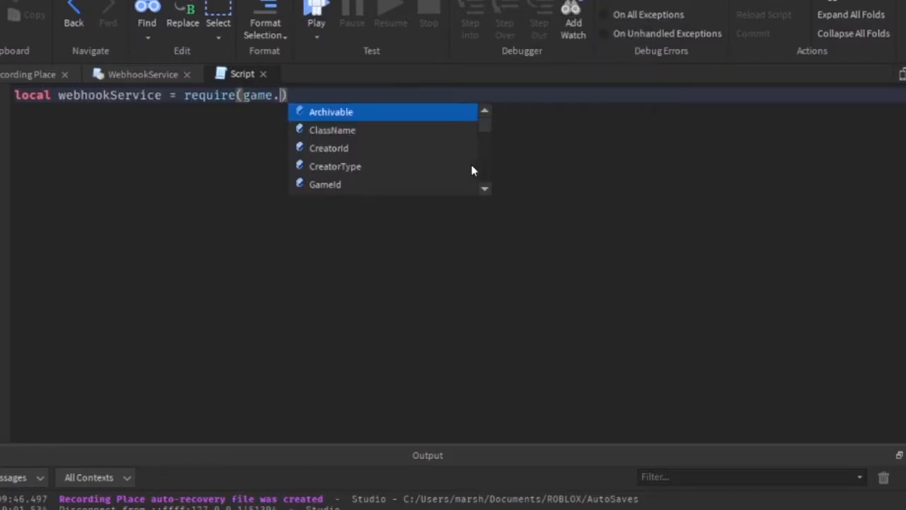
pyautogui.write('ser')
pyautogui.press('Tab')
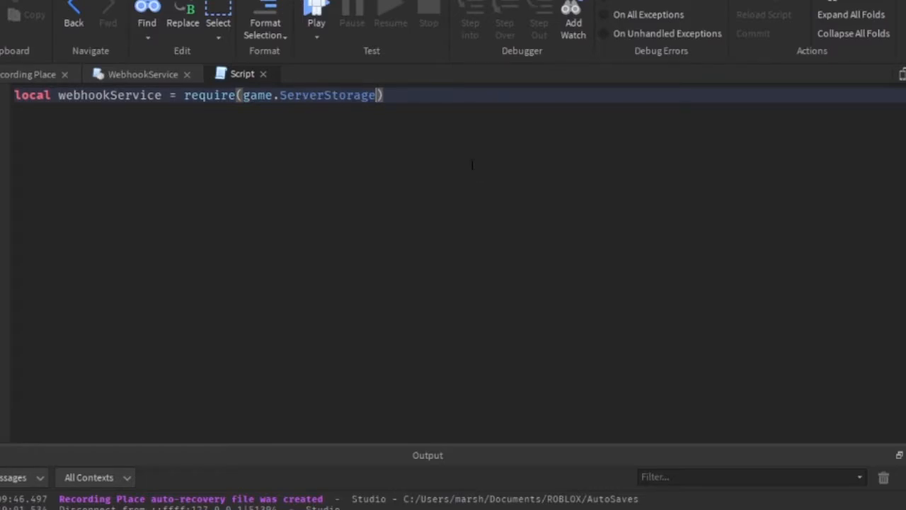
pyautogui.write('.we')
pyautogui.press('Tab')
pyautogui.press('End')
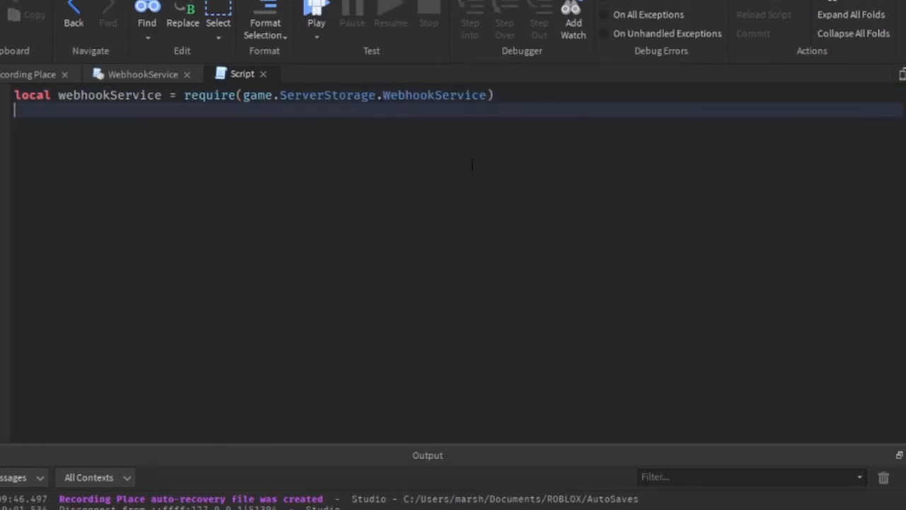
pyautogui.press('Return')
pyautogui.press('Return')
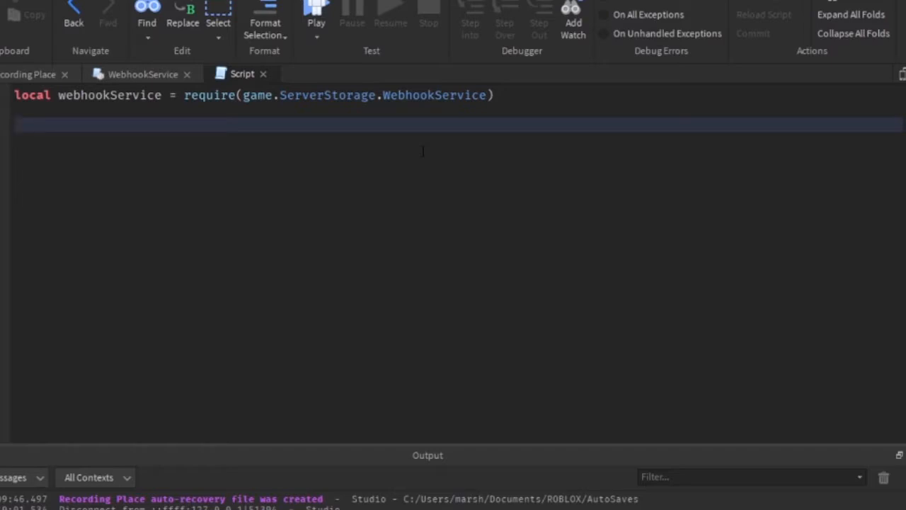
pyautogui.write('local url =')
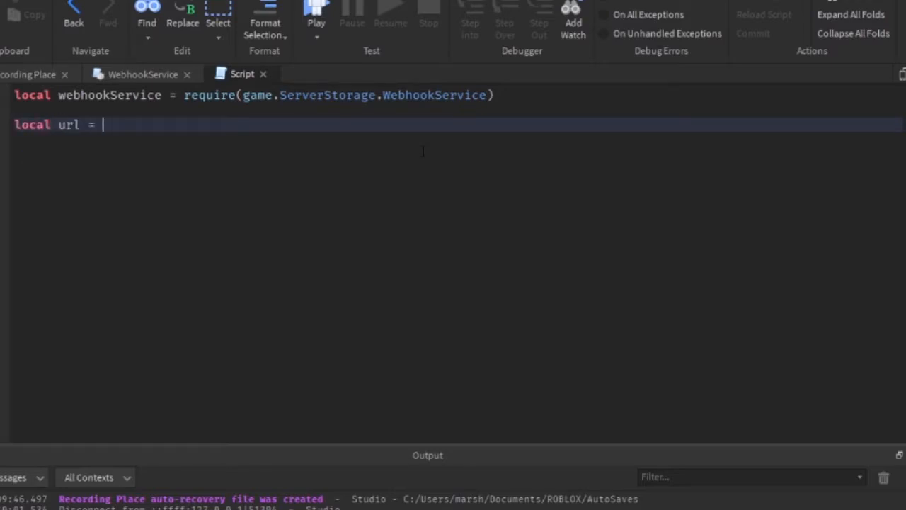
# Step: In Discord, reach Server Settings > Integrations > Webhooks and expand the WebhookTest webhook
pyautogui.hotkey('alt', 'Tab')
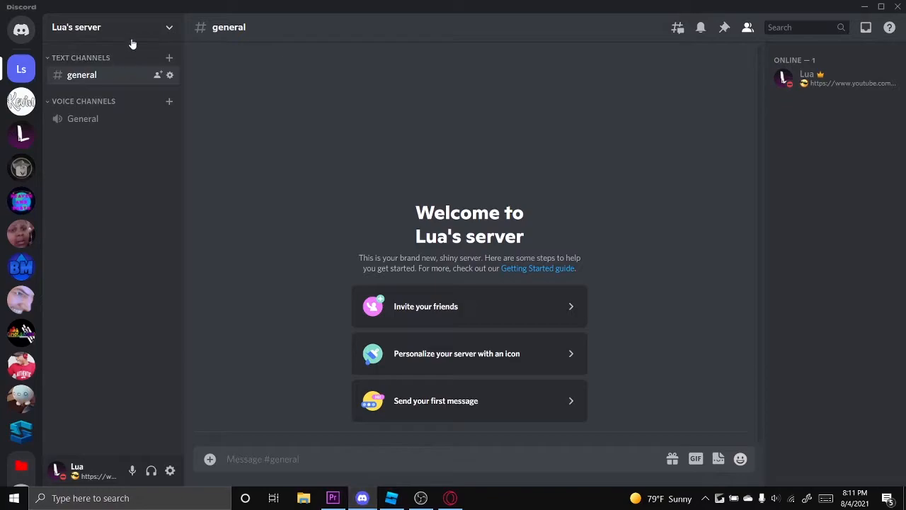
pyautogui.click(170, 29)
pyautogui.click(106, 104)
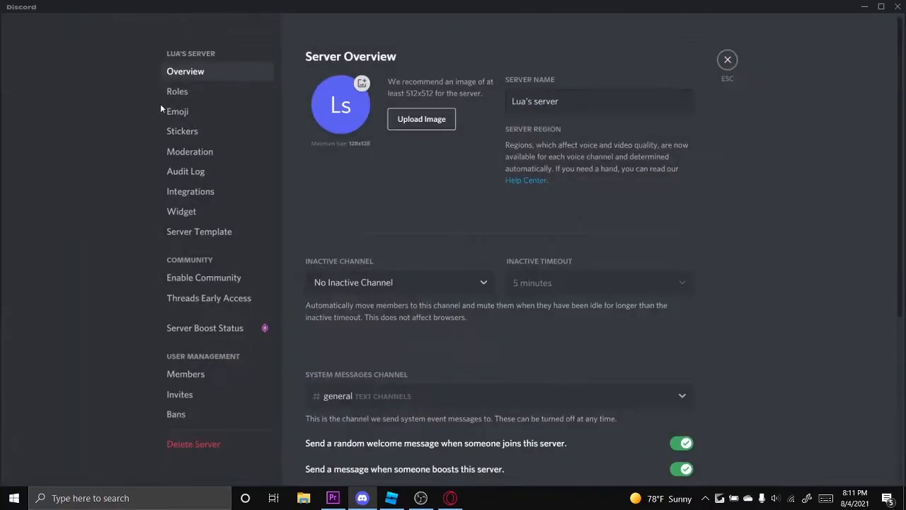
pyautogui.click(189, 191)
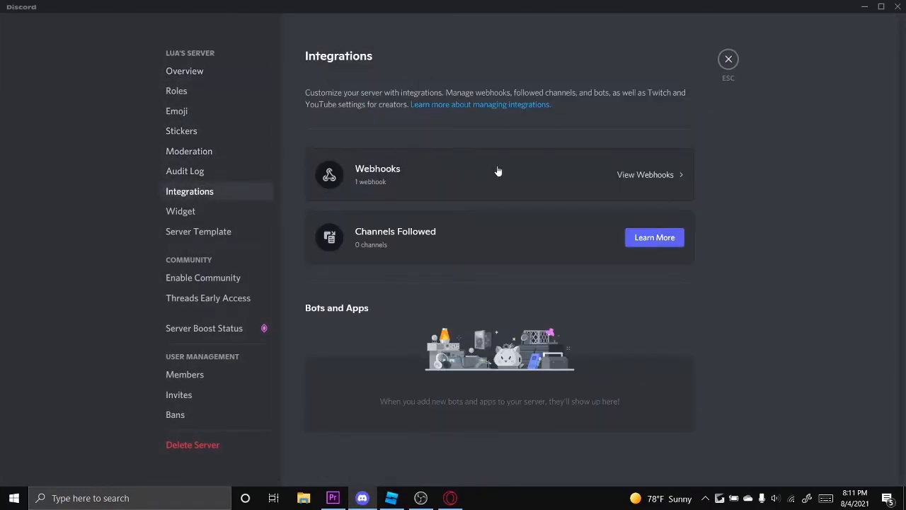
pyautogui.click(496, 172)
pyautogui.click(502, 205)
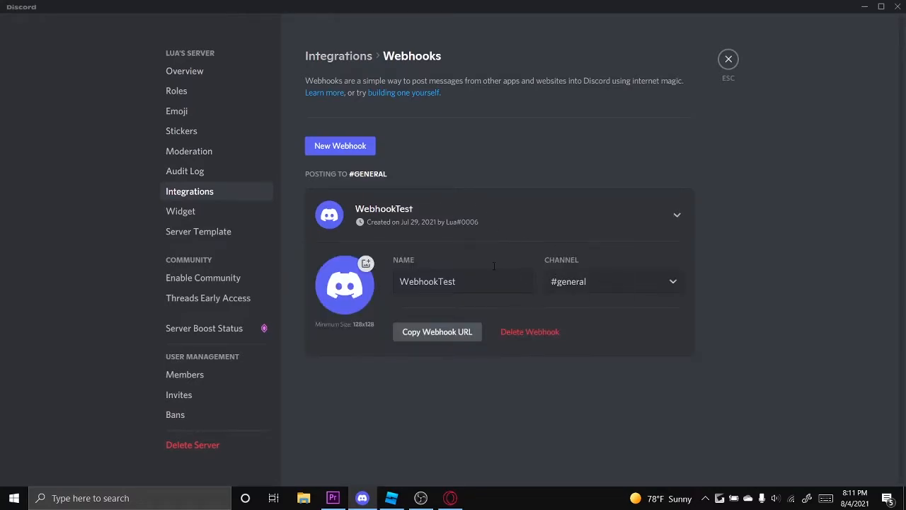
# Step: Copy the WebhookTest webhook URL, close server settings and switch to the browser
pyautogui.click(427, 333)
pyautogui.click(463, 281)
pyautogui.doubleClick(438, 281)
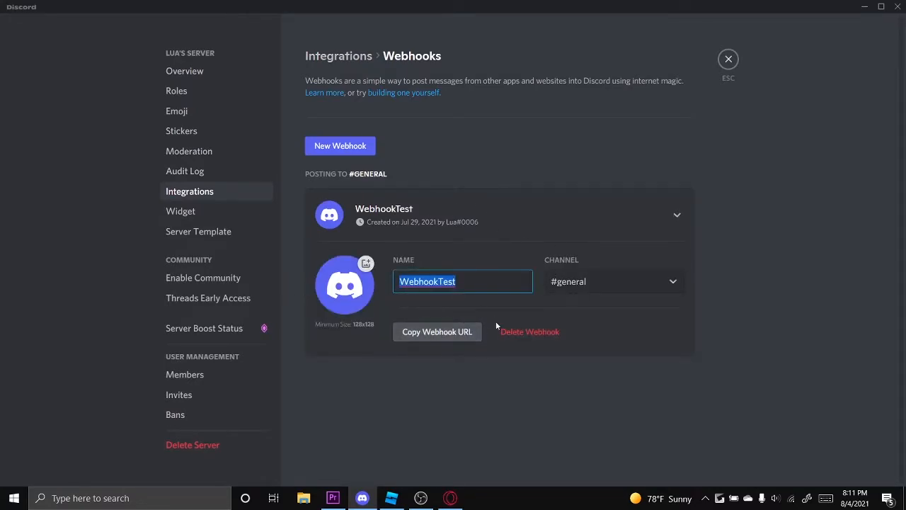
pyautogui.click(462, 282)
pyautogui.click(427, 338)
pyautogui.click(729, 59)
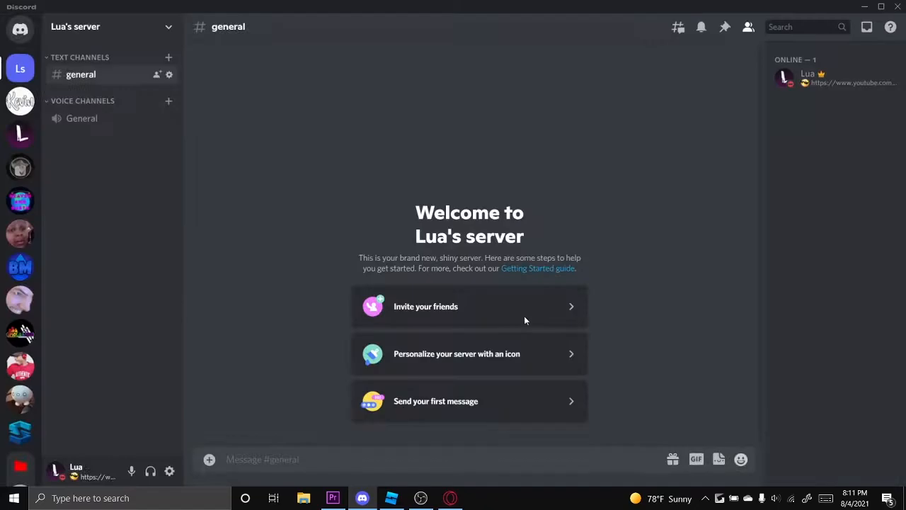
pyautogui.click(450, 498)
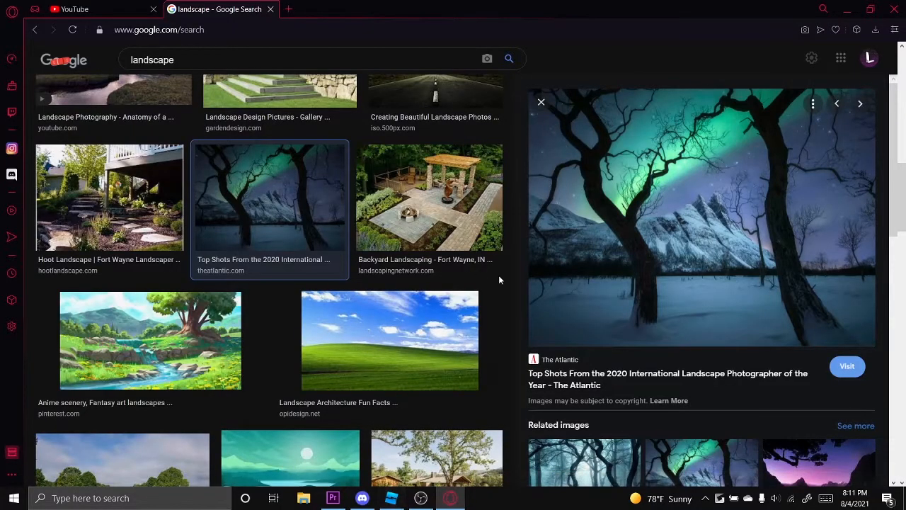
# Step: Paste the Discord webhook address into the script's local url string
pyautogui.click(391, 498)
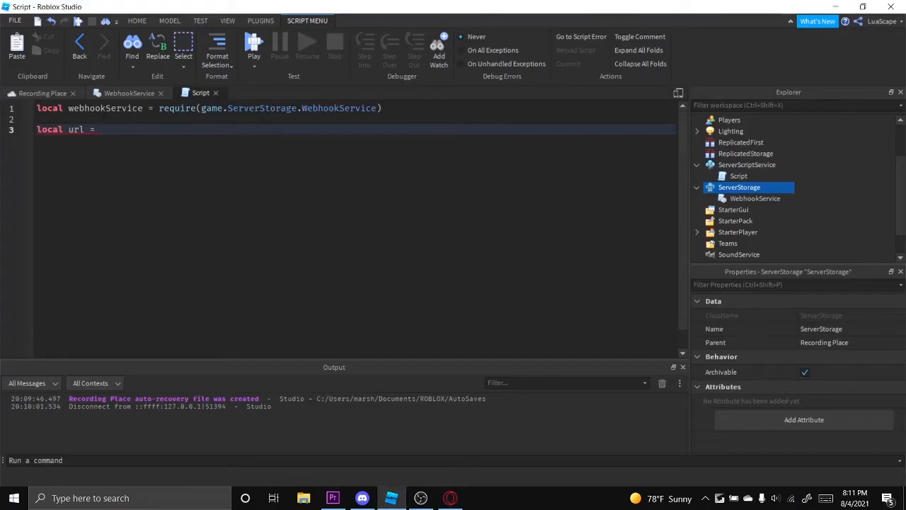
pyautogui.hotkey('ctrl', 'v')
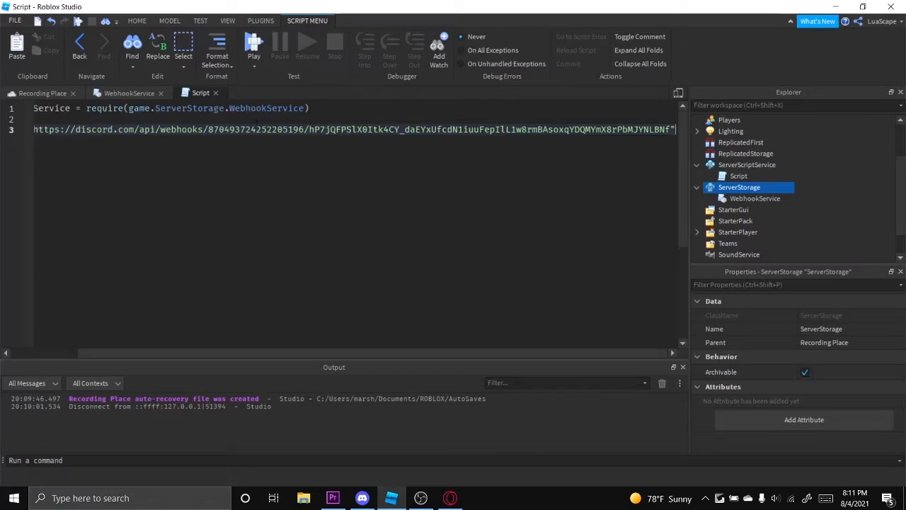
pyautogui.press('End')
pyautogui.press('Return')
pyautogui.press('Return')
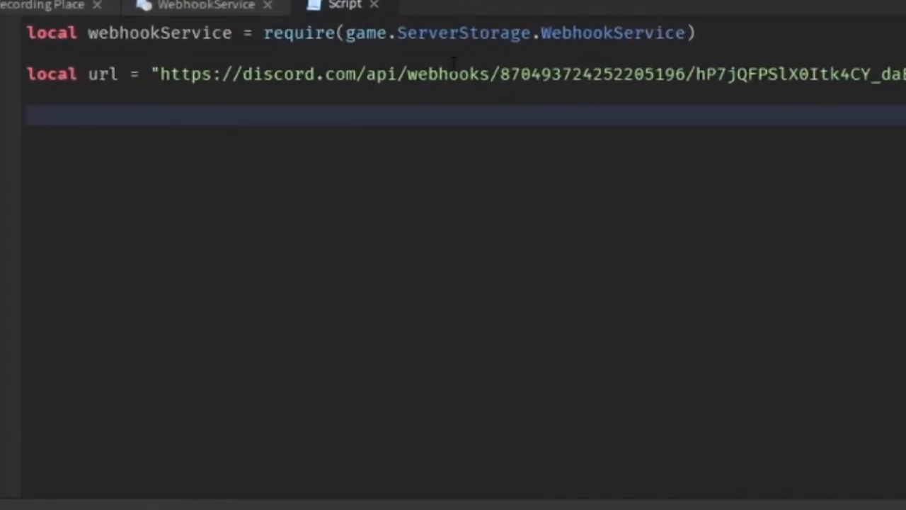
pyautogui.write('web')
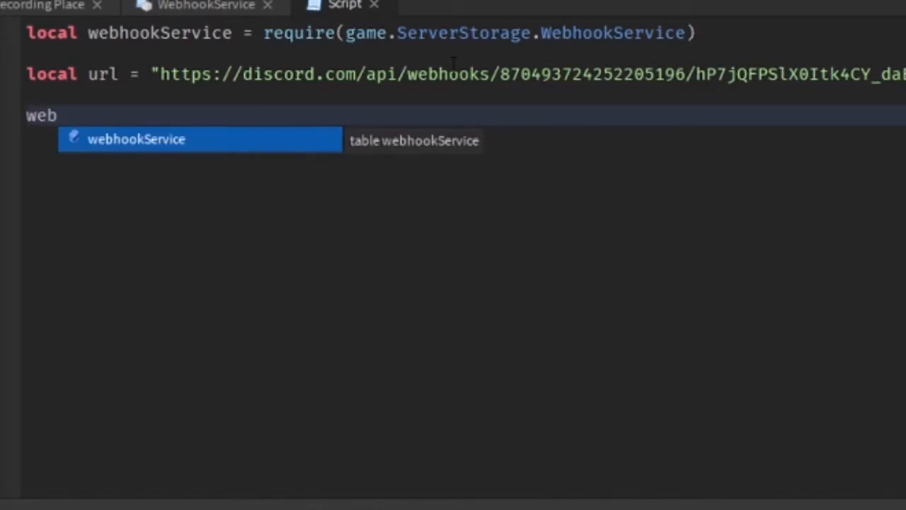
# Step: Add a webhookService:createMessage(url, "Test Message") call below the url
pyautogui.press('Tab')
pyautogui.write(':crea')
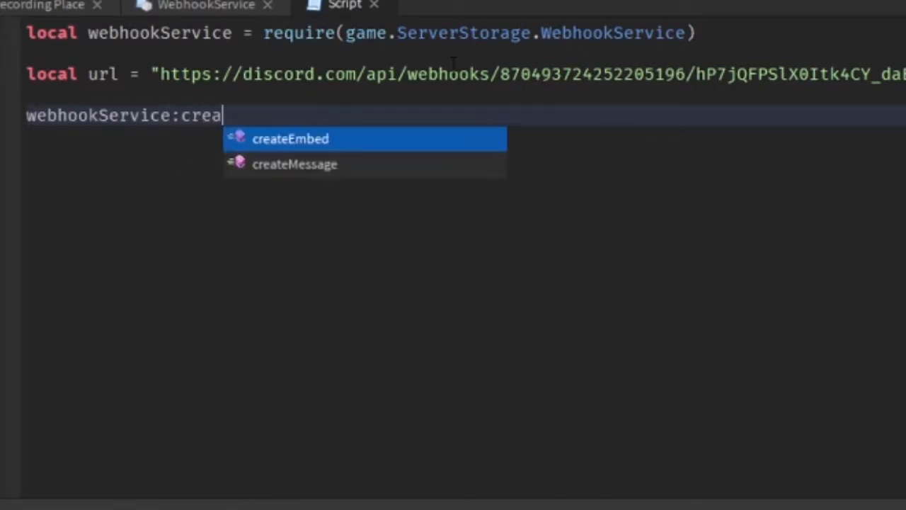
pyautogui.press('Down')
pyautogui.press('Tab')
pyautogui.write('"')
pyautogui.press('BackSpace')
pyautogui.write('u')
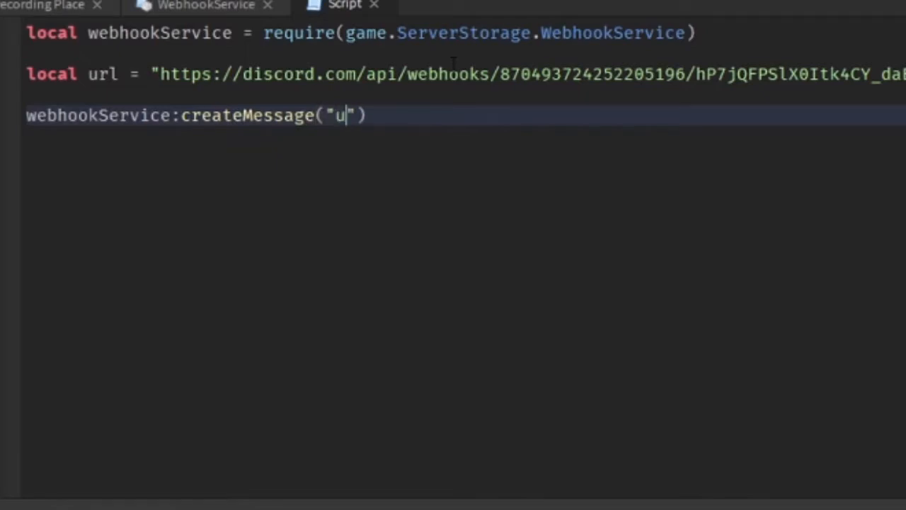
pyautogui.write('rl, "')
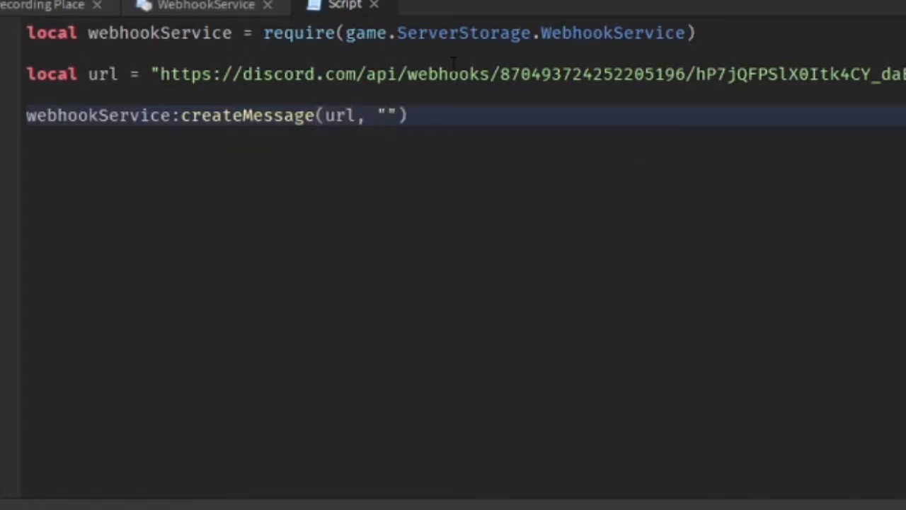
pyautogui.write('Test Mess')
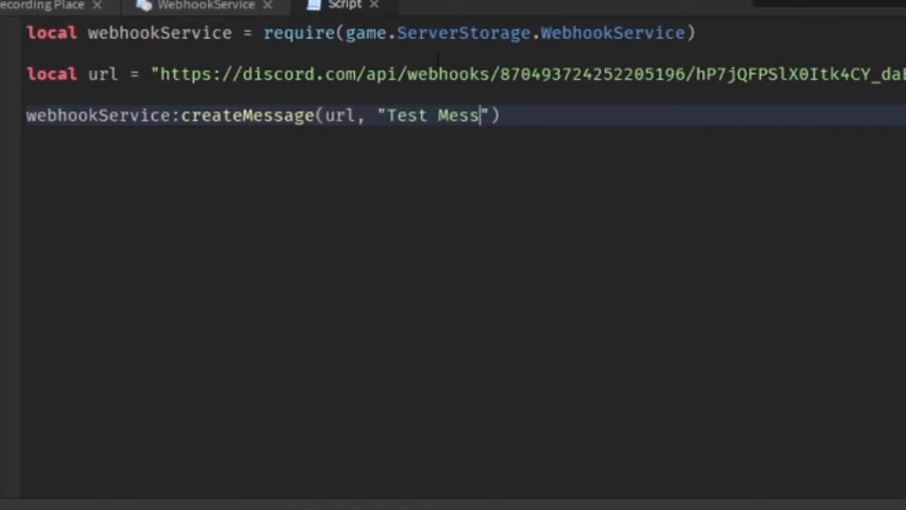
pyautogui.write('age')
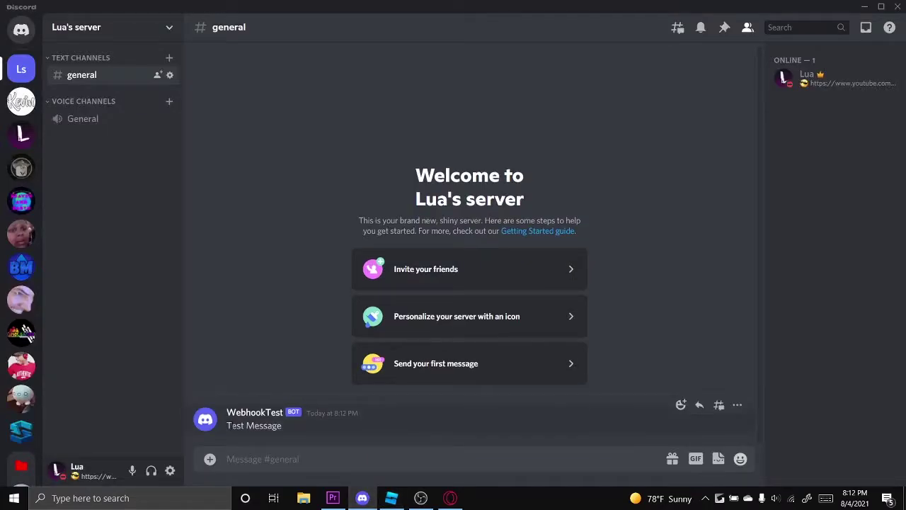
# Step: Confirm the WebhookTest bot posted "Test Message" in #general, then return to Roblox Studio
pyautogui.moveTo(219, 429); pyautogui.dragTo(325, 428)
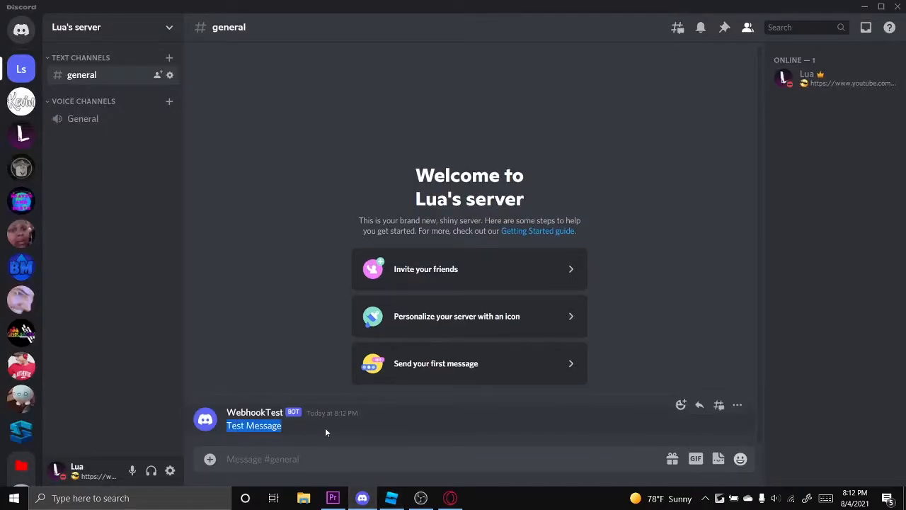
pyautogui.click(213, 406)
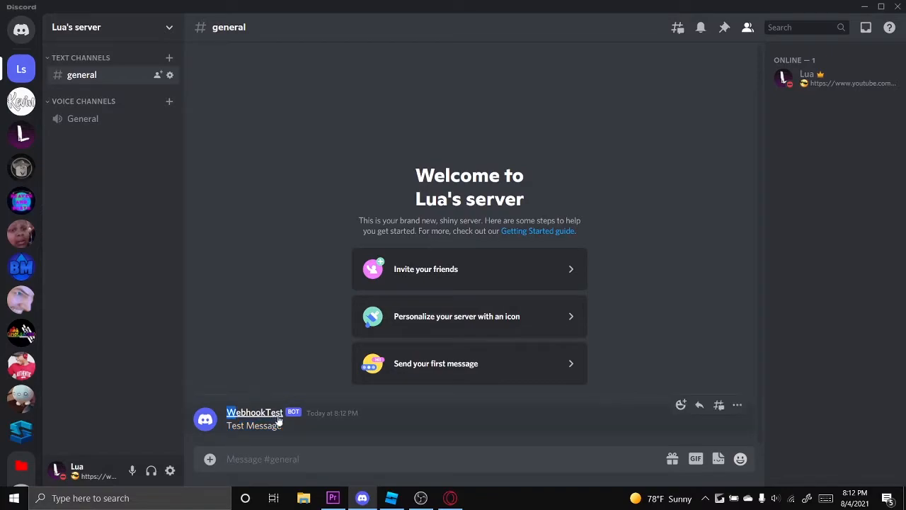
pyautogui.click(391, 498)
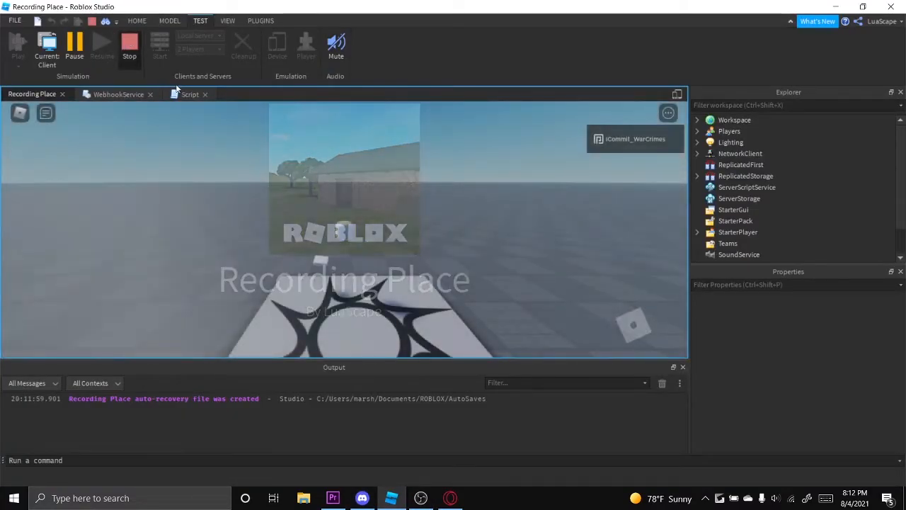
# Step: Stop the playtest and replace the createMessage call with createEmbed(url, )
pyautogui.hotkey('shift', 'F5')
pyautogui.click(190, 94)
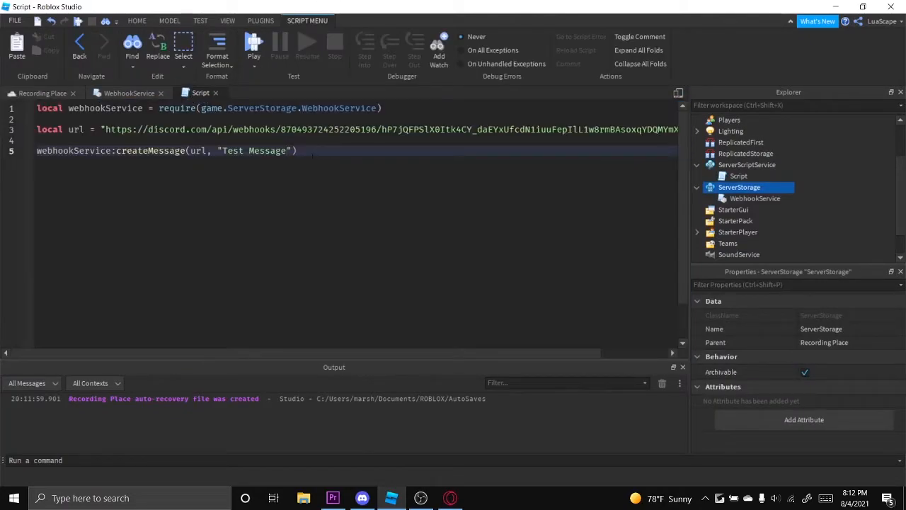
pyautogui.moveTo(311, 151); pyautogui.dragTo(114, 151)
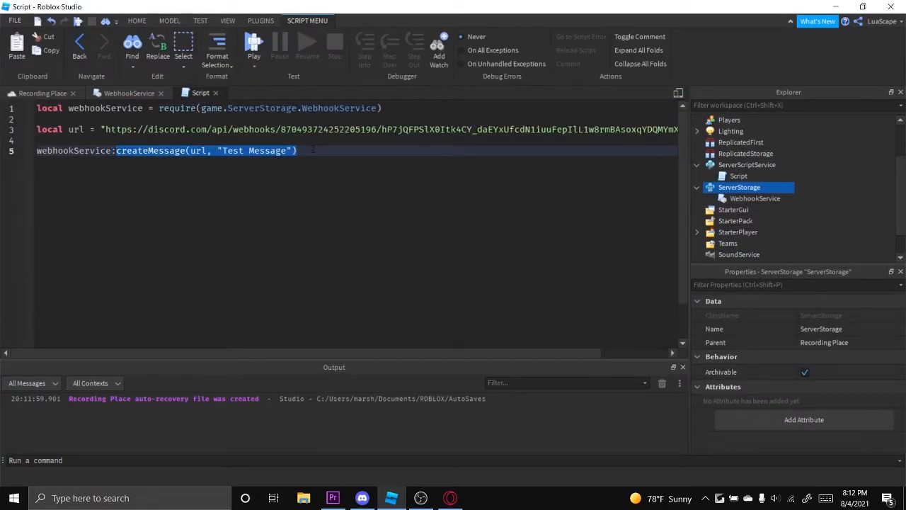
pyautogui.write('crea')
pyautogui.press('Tab')
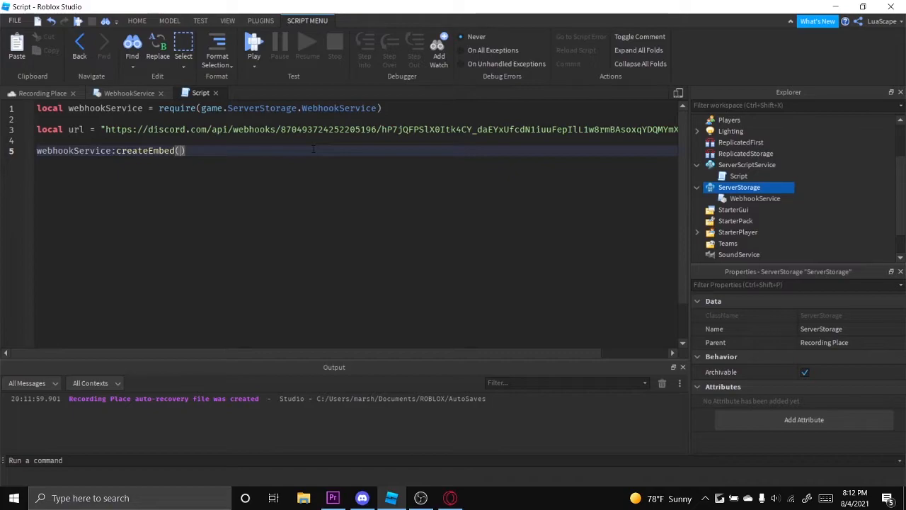
pyautogui.write('url,')
# Step: Review createEmbed's title, description and color fields in the WebhookService module
pyautogui.click(129, 93)
pyautogui.scroll(3, 283, 212)
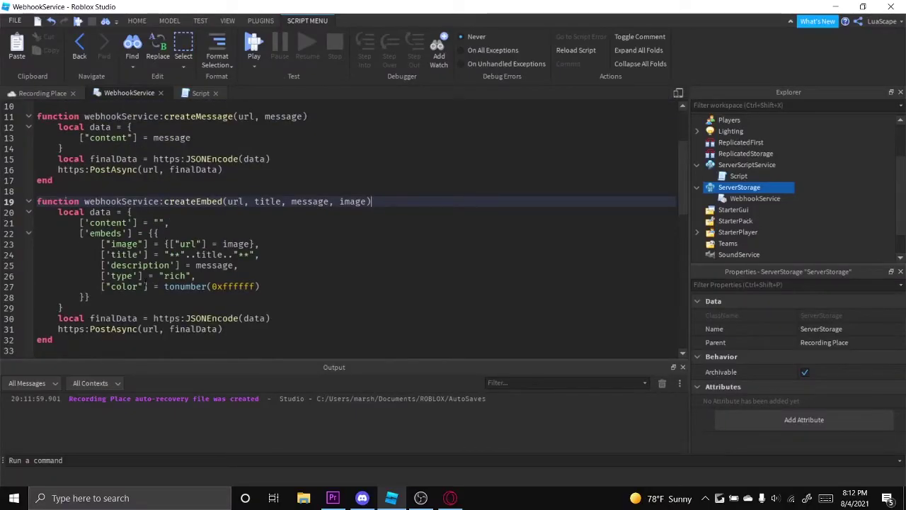
pyautogui.moveTo(113, 254)
pyautogui.mouseDown()
pyautogui.moveTo(221, 265)
pyautogui.moveTo(234, 286)
pyautogui.mouseUp()
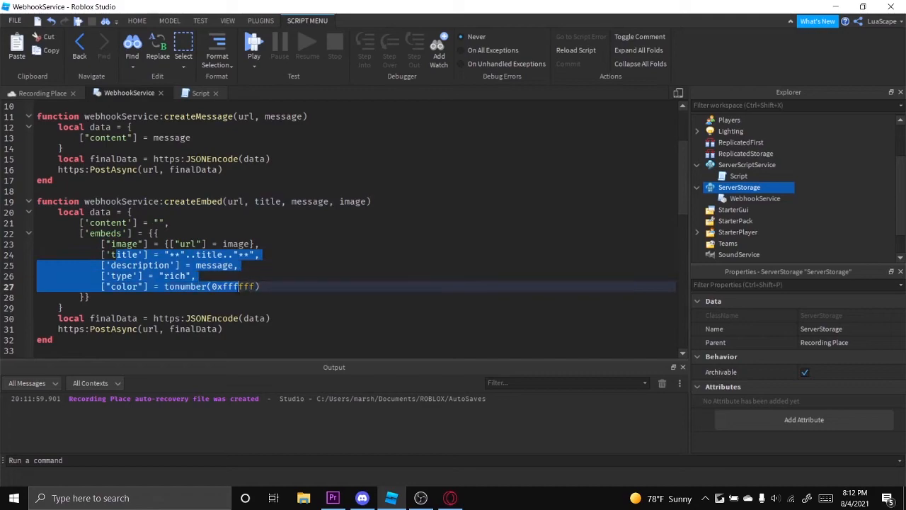
pyautogui.click(164, 286)
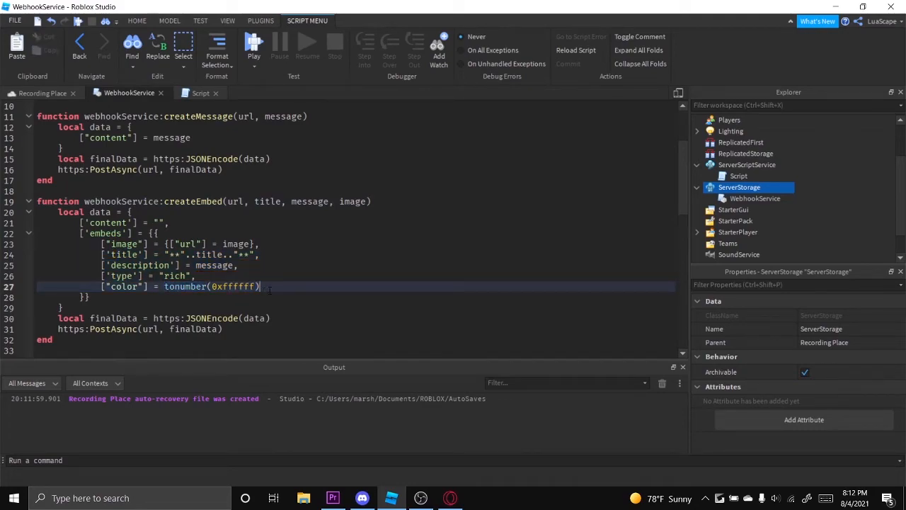
pyautogui.scroll(-1, 340, 248)
pyautogui.moveTo(92, 265)
pyautogui.mouseDown()
pyautogui.moveTo(62, 275)
pyautogui.moveTo(239, 233)
pyautogui.mouseUp()
pyautogui.click(239, 233)
pyautogui.scroll(3, 340, 234)
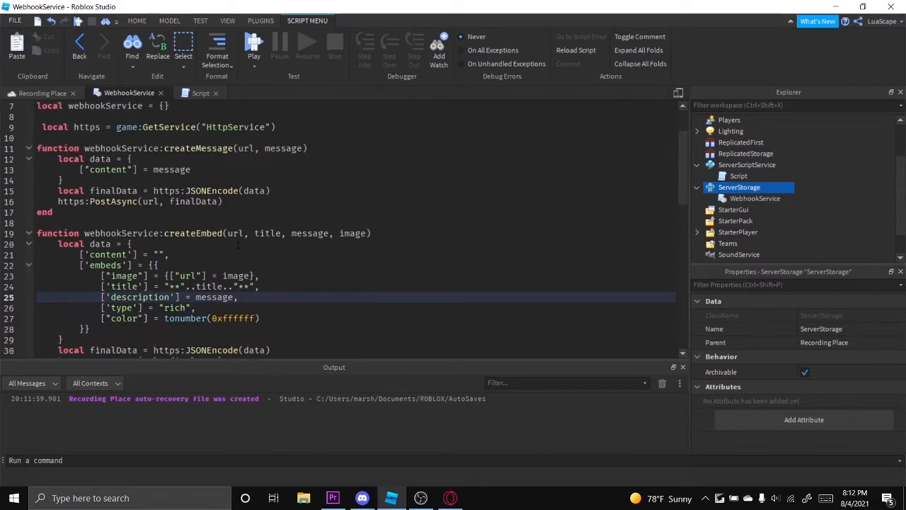
pyautogui.scroll(-1, 340, 234)
pyautogui.scroll(1, 340, 234)
pyautogui.scroll(-3, 339, 234)
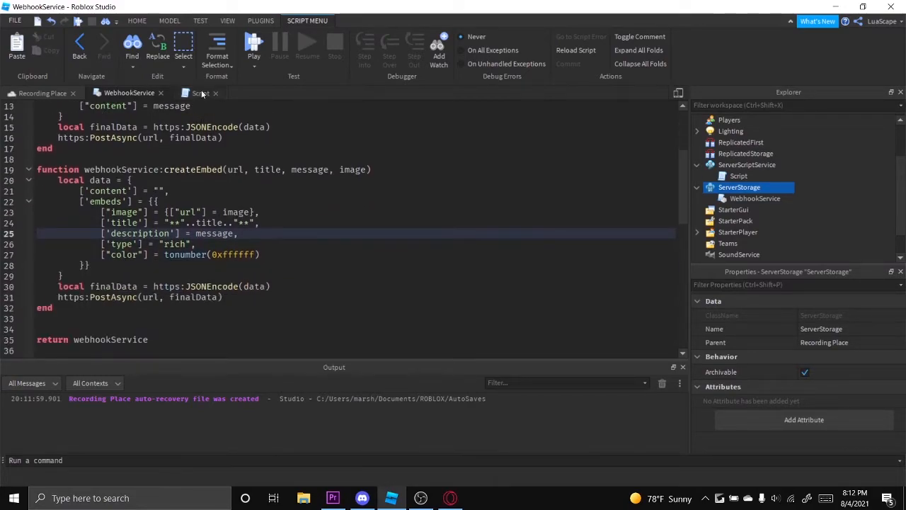
# Step: Pass "Cool Title" and "Cool Message" as the createEmbed title and message arguments
pyautogui.click(194, 92)
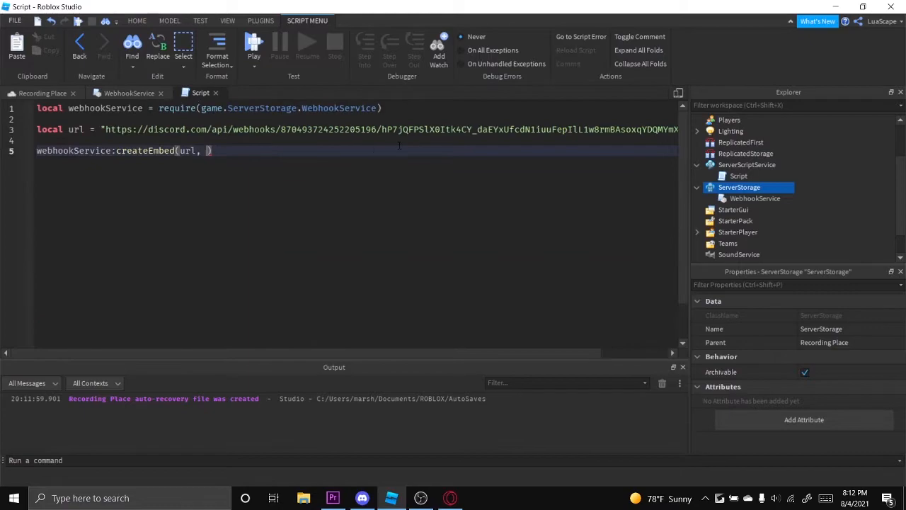
pyautogui.write('"Cool T')
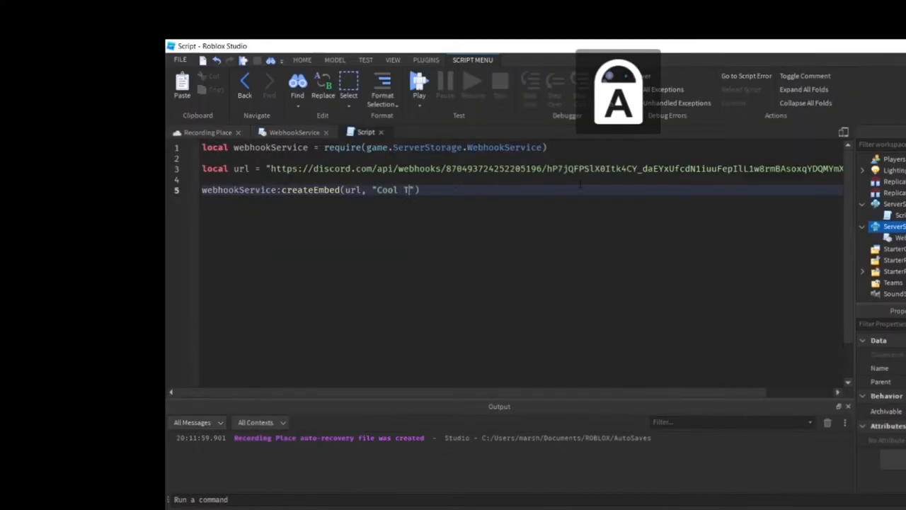
pyautogui.write('itle", "Coo')
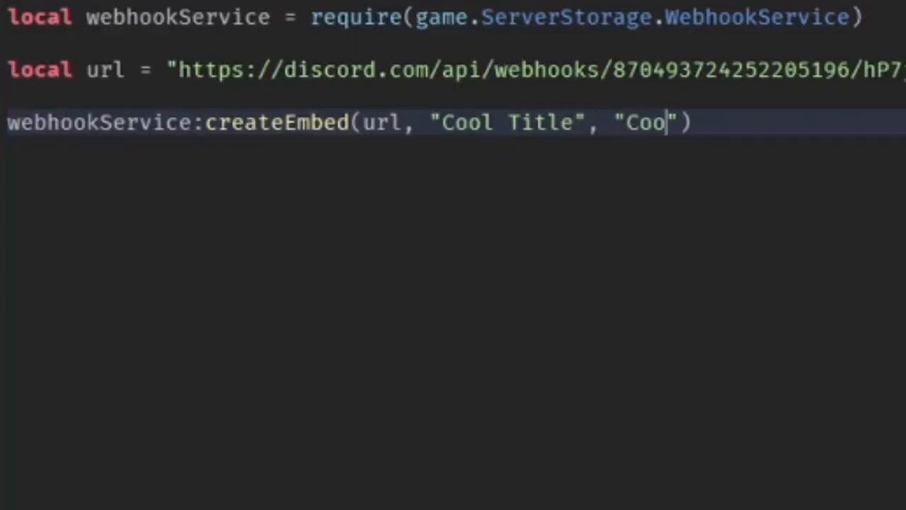
pyautogui.write('l Im')
pyautogui.press('BackSpace')
pyautogui.press('BackSpace')
pyautogui.write('I')
pyautogui.press('BackSpace')
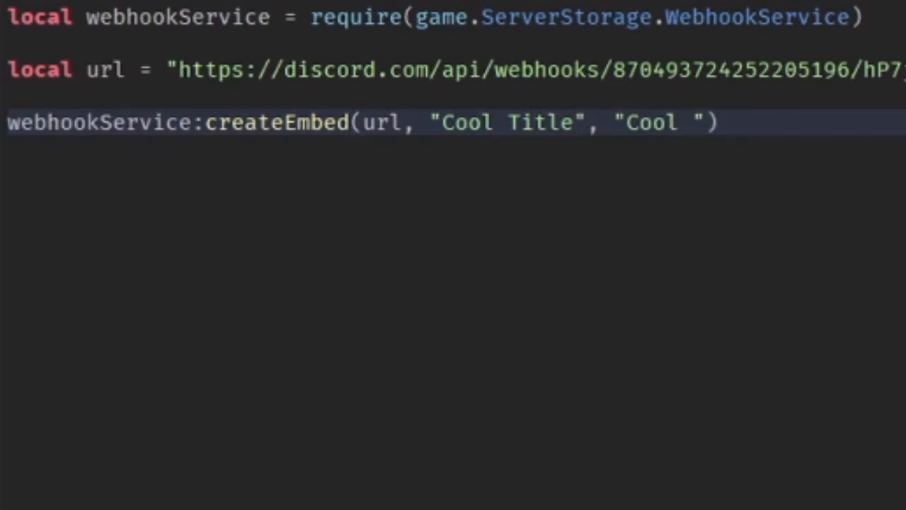
pyautogui.write('mESS')
pyautogui.press('BackSpace')
pyautogui.press('BackSpace')
pyautogui.press('BackSpace')
pyautogui.press('BackSpace')
pyautogui.write('M')
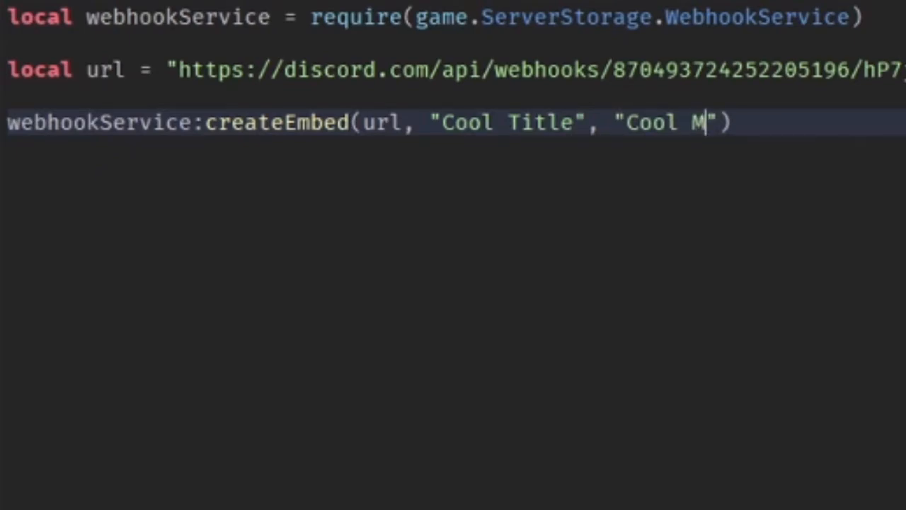
pyautogui.write('essage"')
pyautogui.write(',')
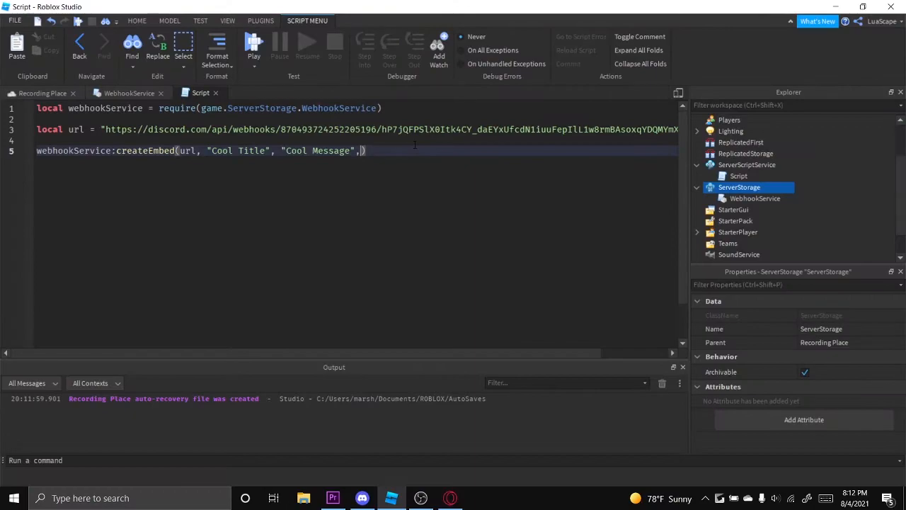
pyautogui.click(129, 93)
pyautogui.click(194, 92)
# Step: Copy the aurora landscape photo's image address from Google Images
pyautogui.click(451, 498)
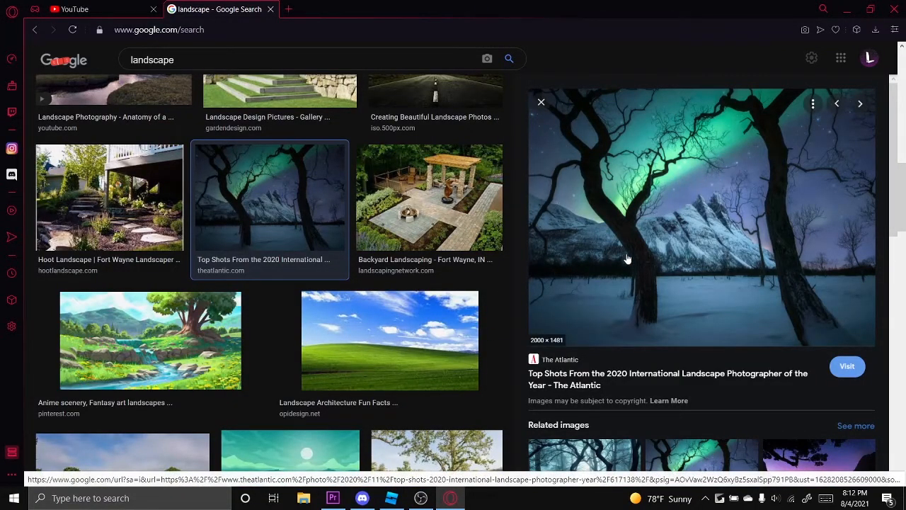
pyautogui.rightClick(648, 201)
pyautogui.click(592, 164)
pyautogui.rightClick(592, 164)
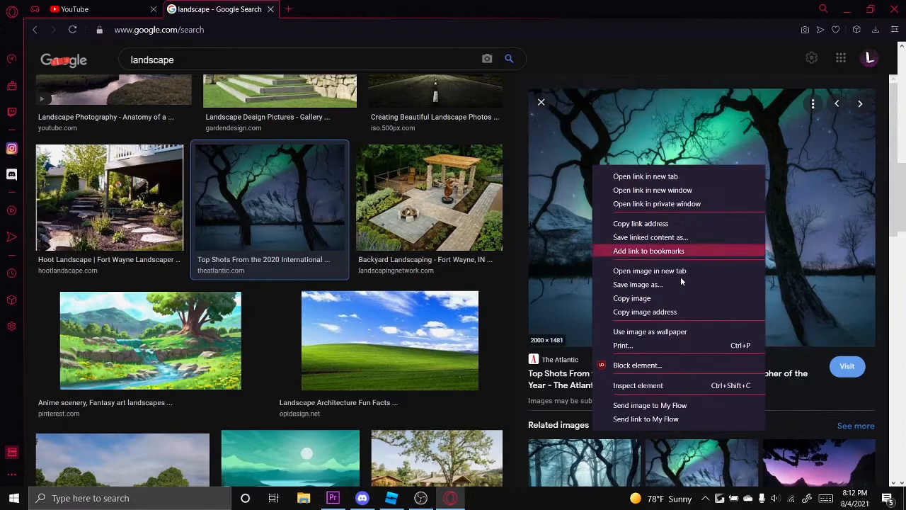
pyautogui.click(645, 312)
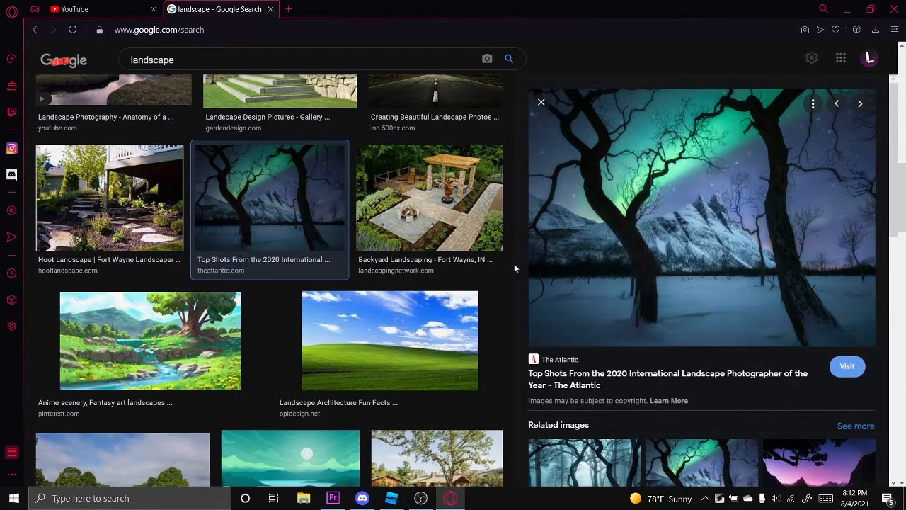
# Step: Paste the image address in quotes as createEmbed's fourth argument and return to the place view
pyautogui.hotkey('alt', 'Tab')
pyautogui.hotkey('ctrl', 'v')
pyautogui.hotkey('ctrl', 'z')
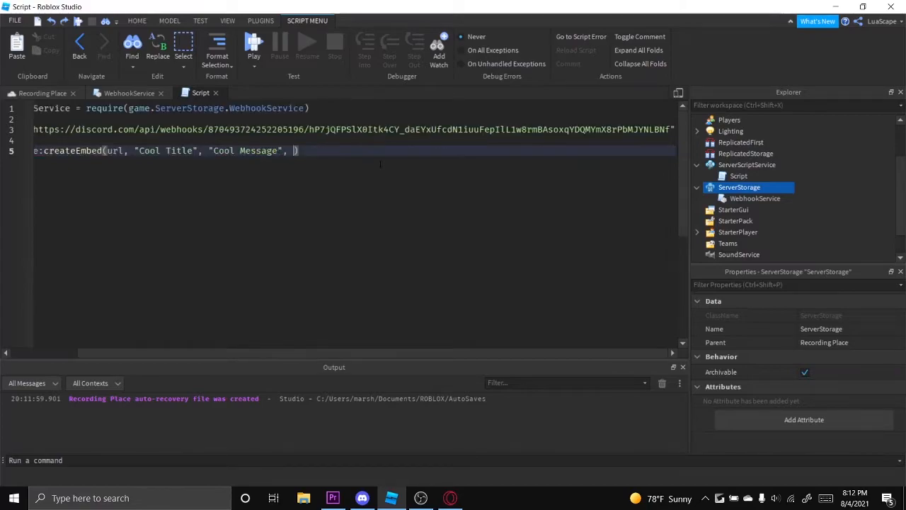
pyautogui.write('"')
pyautogui.hotkey('ctrl', 'v')
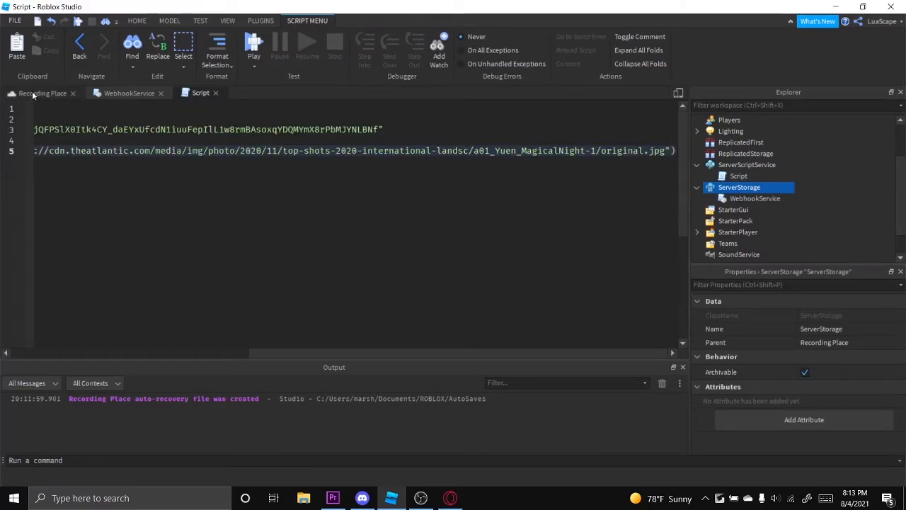
pyautogui.click(41, 93)
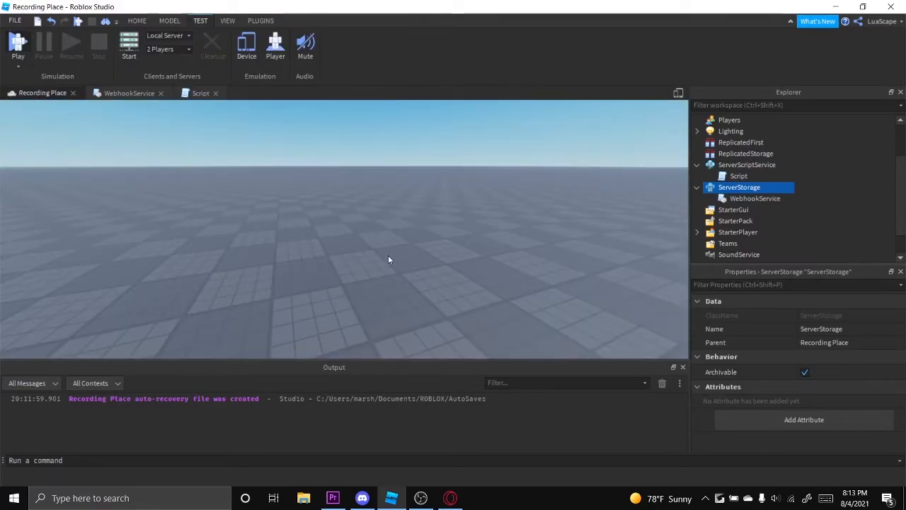
# Step: Run the place and view the Cool Title embed with Cool Message and the aurora photo in Discord
pyautogui.press('F5')
pyautogui.click(362, 498)
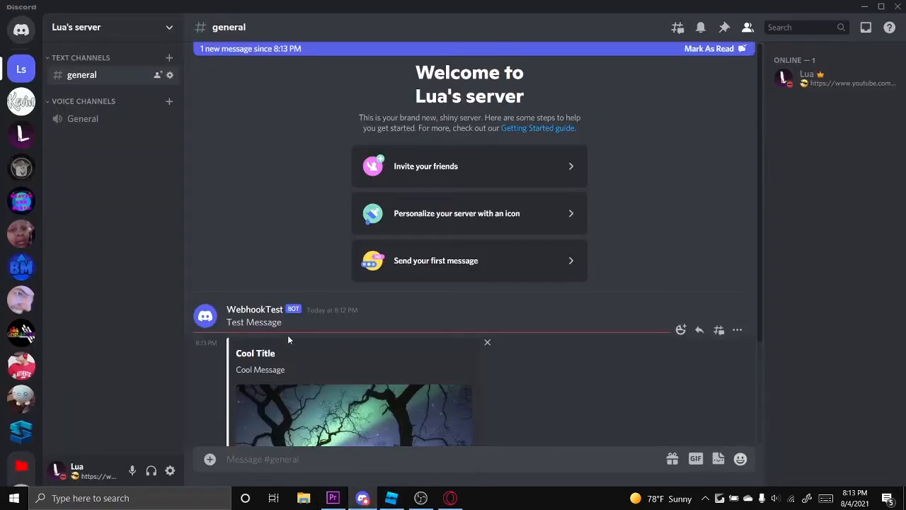
pyautogui.scroll(-3, 287, 339)
pyautogui.moveTo(233, 216); pyautogui.dragTo(320, 218)
pyautogui.click(320, 222)
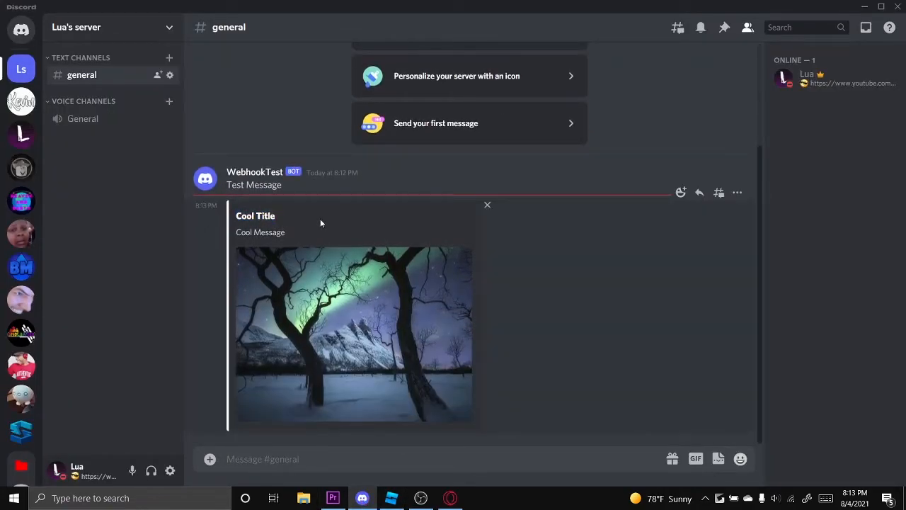
pyautogui.moveTo(236, 232); pyautogui.dragTo(425, 354)
pyautogui.click(470, 412)
# Step: Return to Roblox Studio, stop the playtest and reopen the server script
pyautogui.click(450, 498)
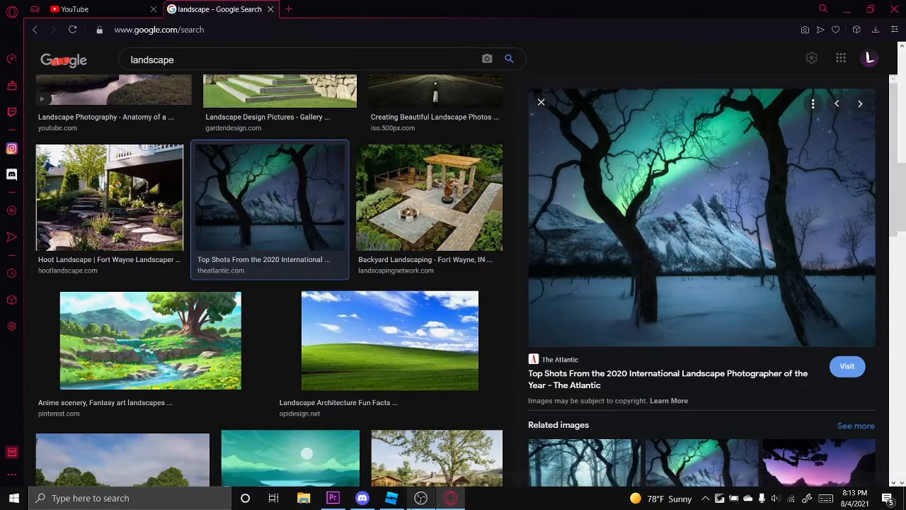
pyautogui.click(391, 498)
pyautogui.click(129, 46)
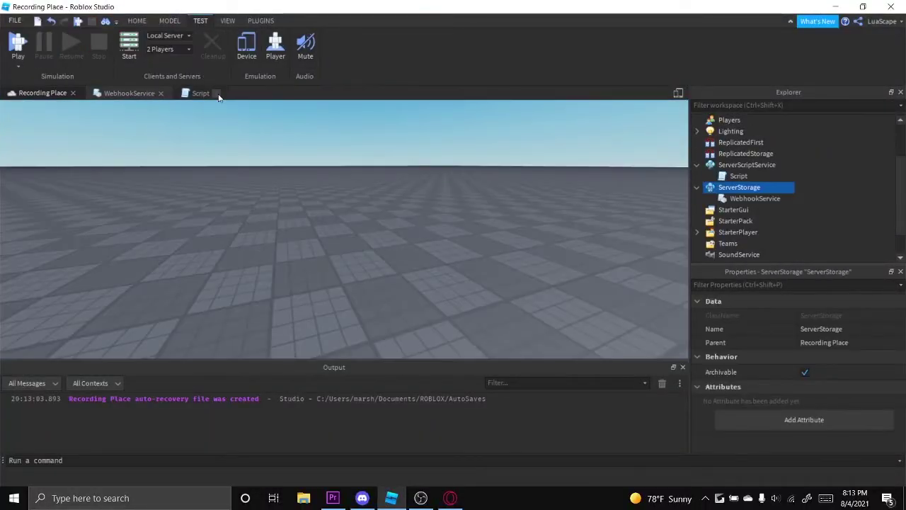
pyautogui.click(212, 94)
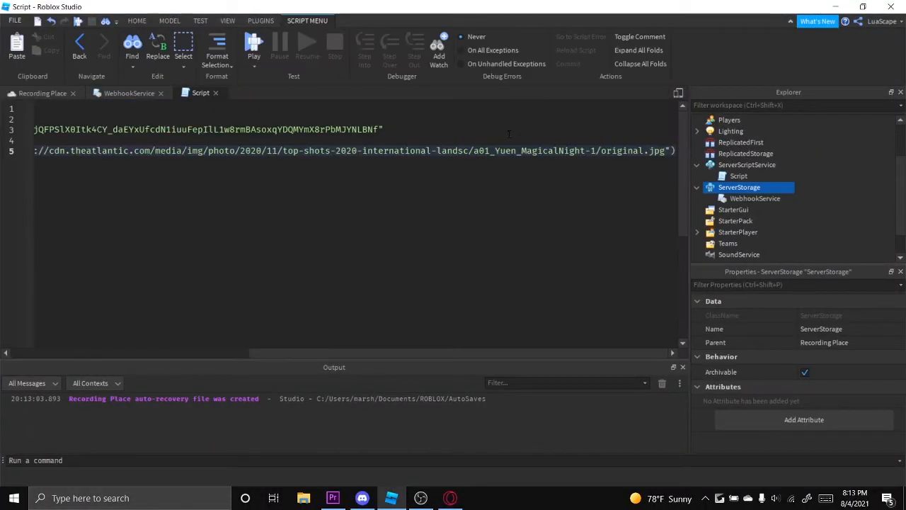
# Step: Delete the image address argument from createEmbed, leaving url, title and message, and return to the place view
pyautogui.moveTo(666, 150); pyautogui.dragTo(14, 146)
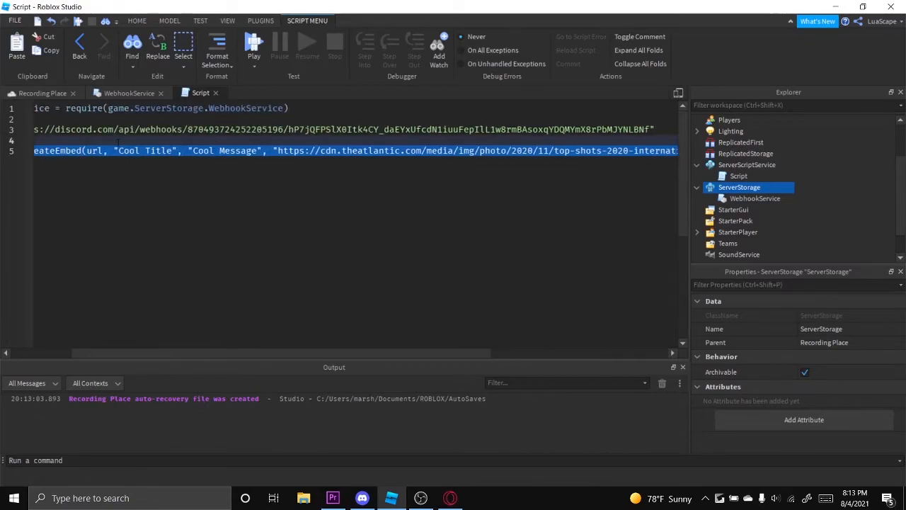
pyautogui.click(355, 149)
pyautogui.moveTo(363, 150); pyautogui.dragTo(678, 150)
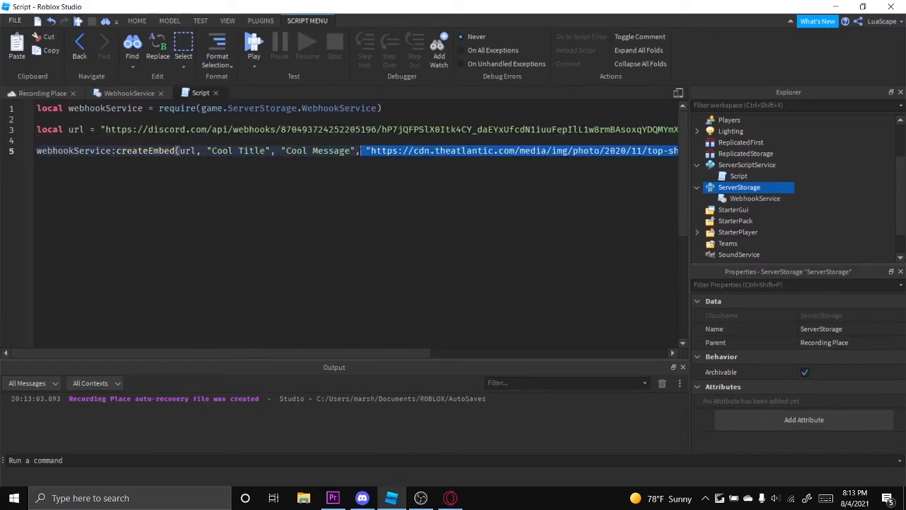
pyautogui.press('Delete')
pyautogui.click(42, 93)
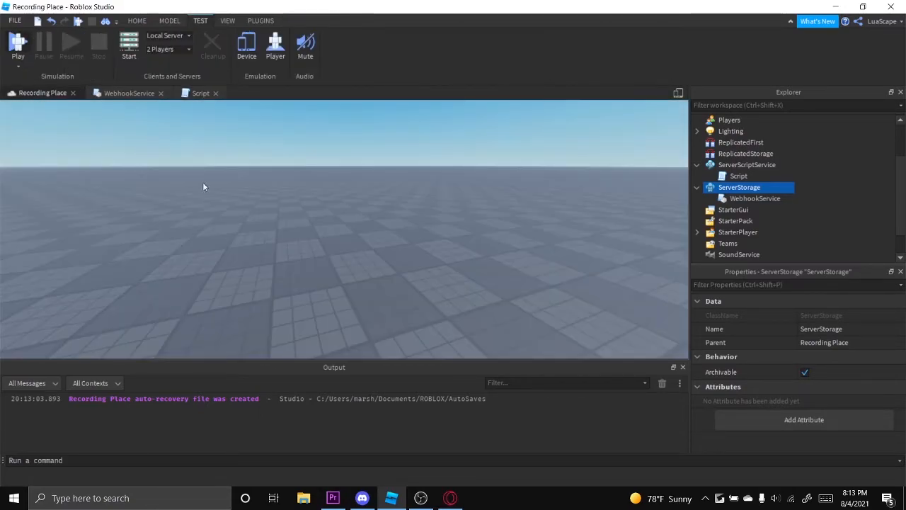
# Step: Inspect the new imageless Cool Title / Cool Message embed in Discord's #general channel
pyautogui.click(362, 498)
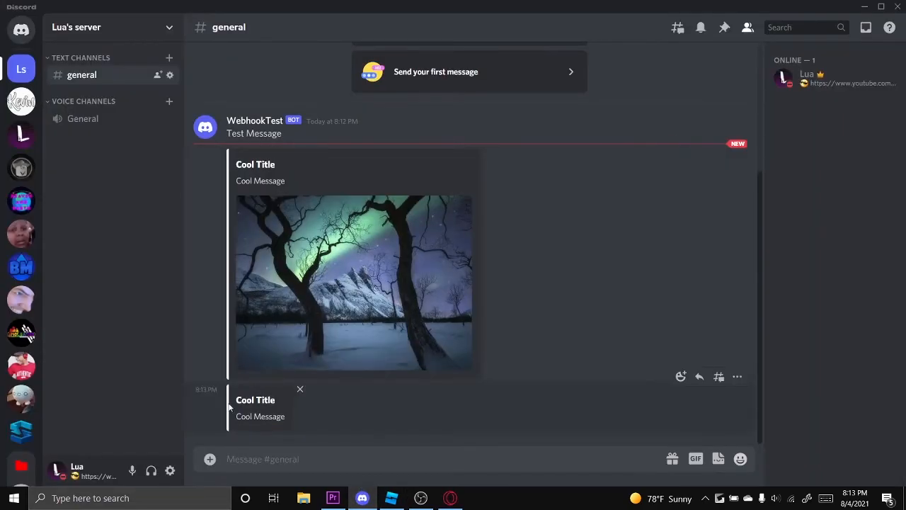
pyautogui.moveTo(231, 401); pyautogui.dragTo(288, 421)
pyautogui.click(288, 443)
pyautogui.moveTo(235, 397)
pyautogui.mouseDown()
pyautogui.moveTo(284, 418)
pyautogui.moveTo(242, 390)
pyautogui.mouseUp()
pyautogui.click(271, 424)
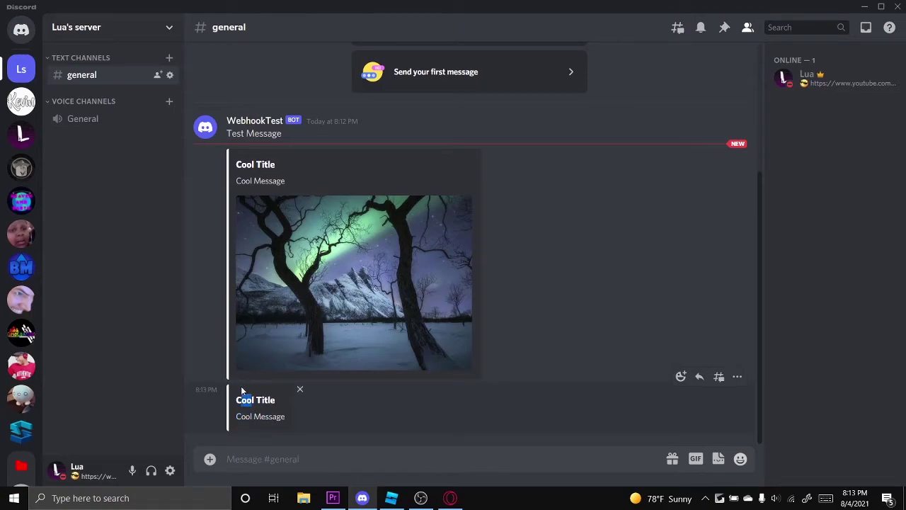
pyautogui.click(469, 429)
pyautogui.moveTo(451, 498)
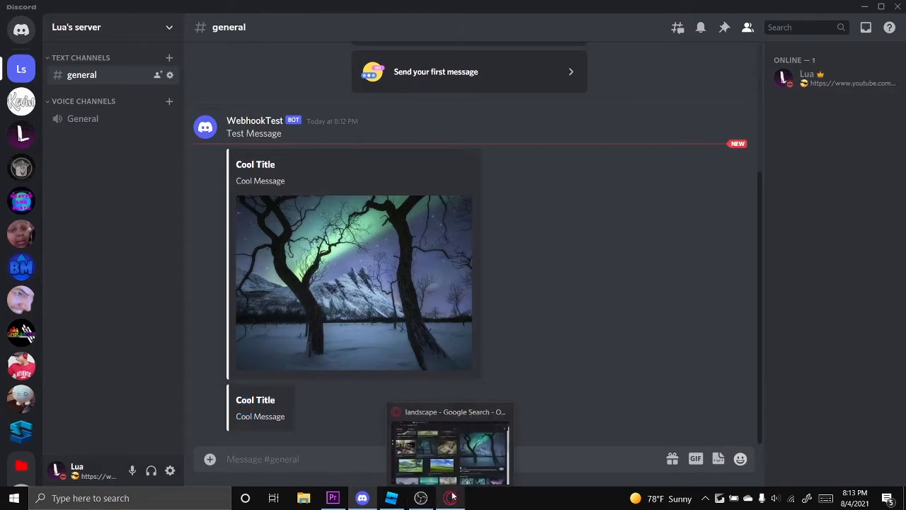
# Step: Stop the playtest and bring up the WebhookService module code via the Script tab
pyautogui.click(392, 497)
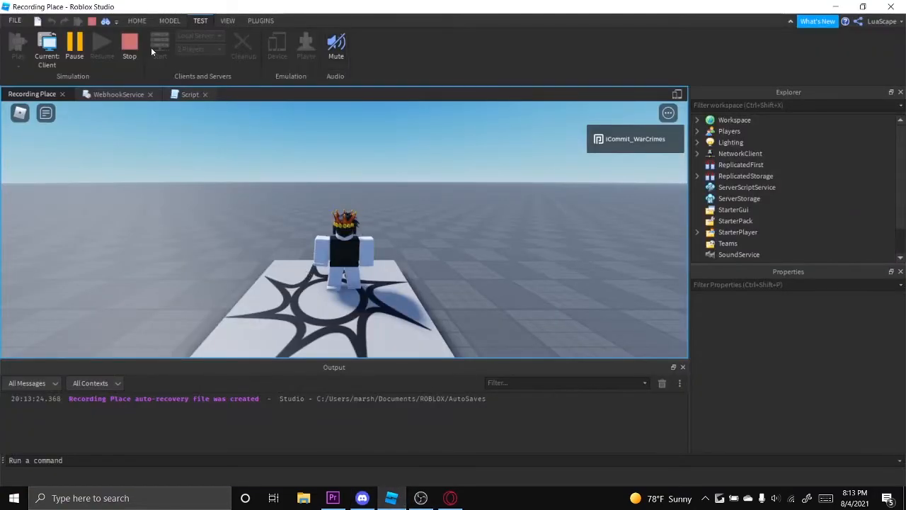
pyautogui.hotkey('shift', 'F5')
pyautogui.click(201, 93)
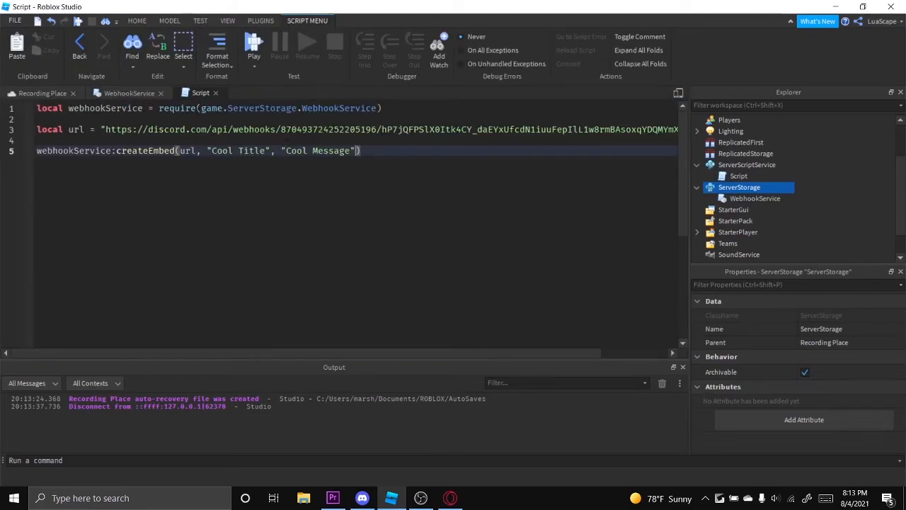
pyautogui.click(128, 92)
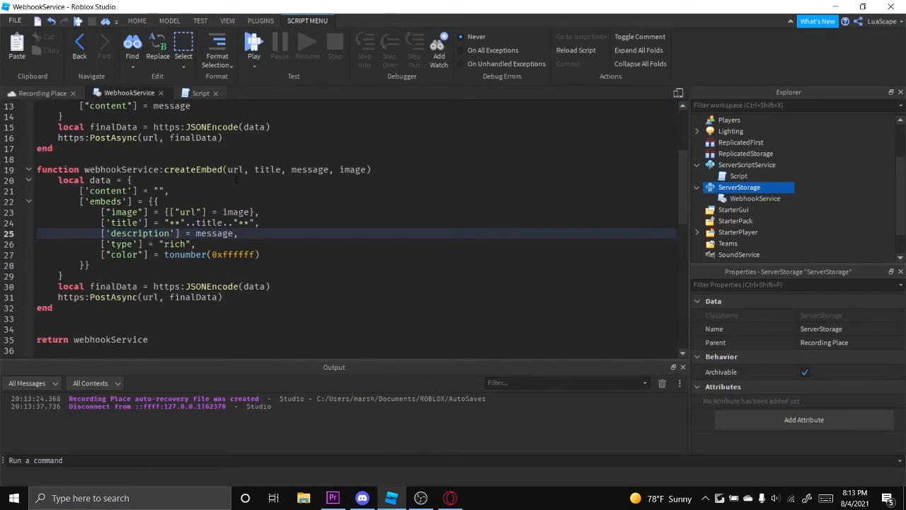
pyautogui.scroll(4, 235, 180)
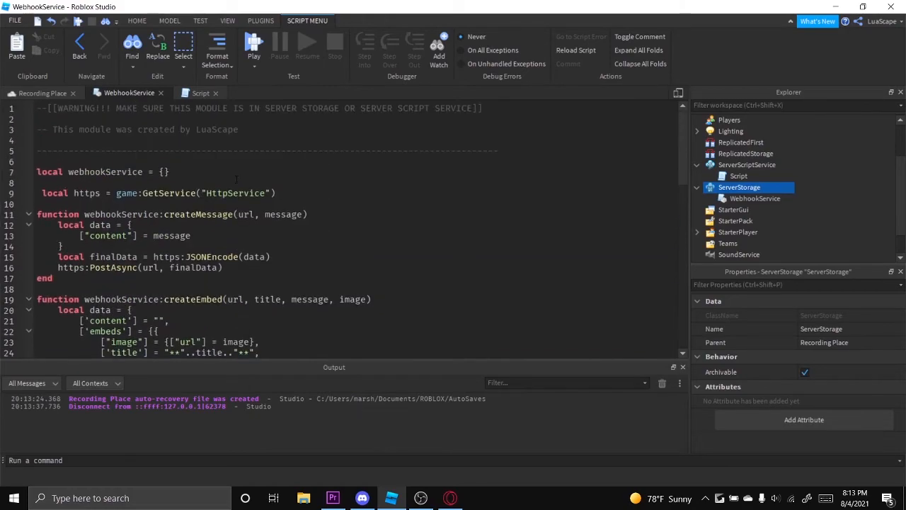
pyautogui.scroll(-4, 236, 179)
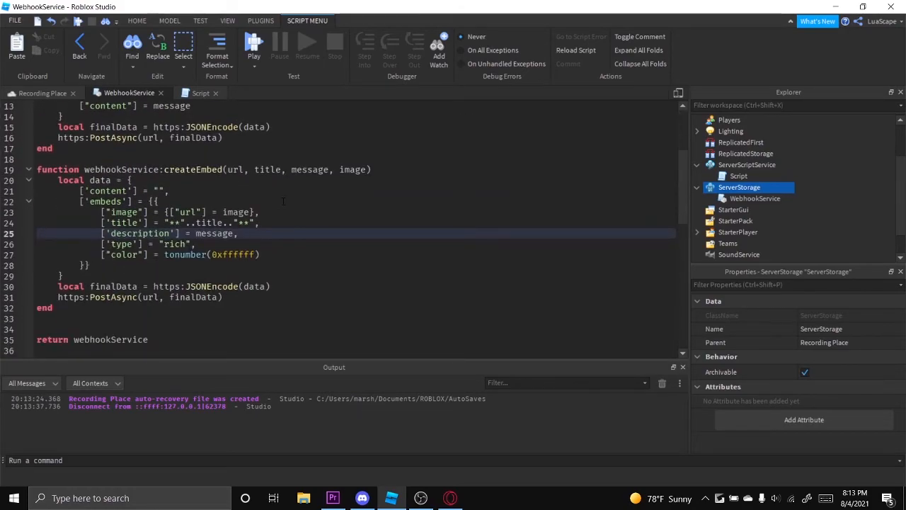
pyautogui.scroll(-3, 283, 202)
pyautogui.scroll(4, 283, 202)
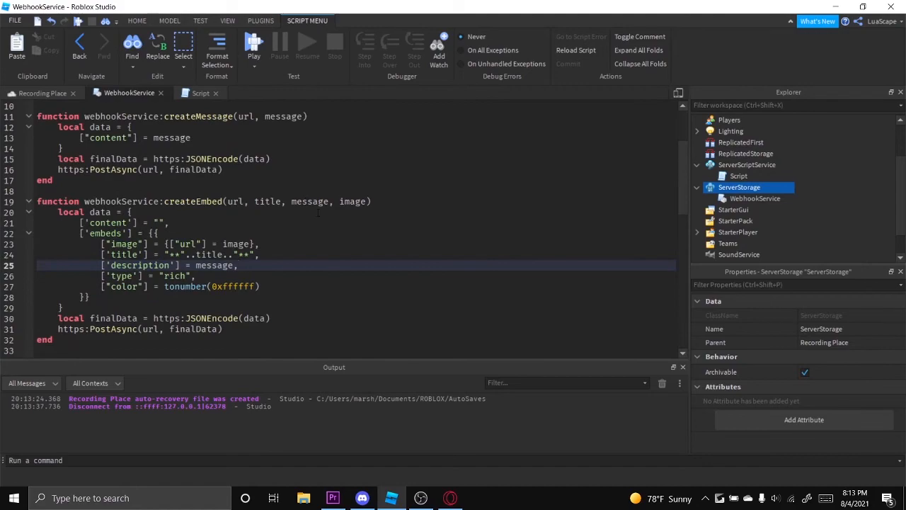
pyautogui.scroll(-4, 319, 247)
pyautogui.scroll(4, 354, 293)
pyautogui.scroll(4, 283, 212)
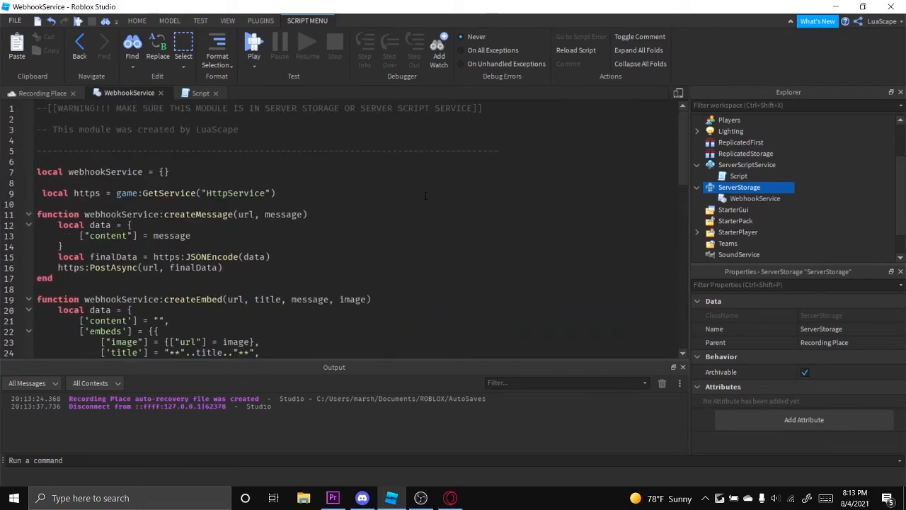
pyautogui.scroll(-4, 284, 212)
pyautogui.scroll(-8, 283, 213)
# Step: Highlight the optional image argument in the createEmbed usage example
pyautogui.moveTo(53, 190)
pyautogui.mouseDown()
pyautogui.moveTo(524, 233)
pyautogui.moveTo(439, 233)
pyautogui.mouseUp()
pyautogui.click(249, 242)
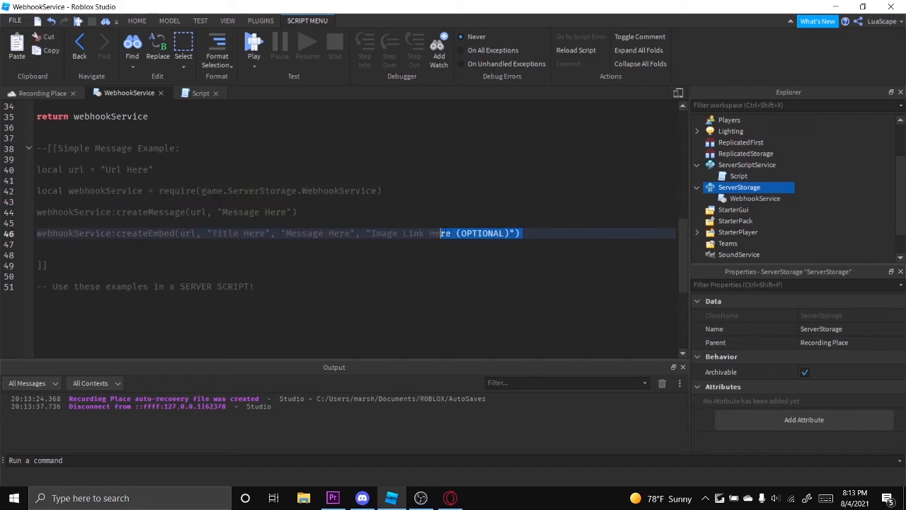
pyautogui.click(414, 222)
pyautogui.scroll(6, 414, 216)
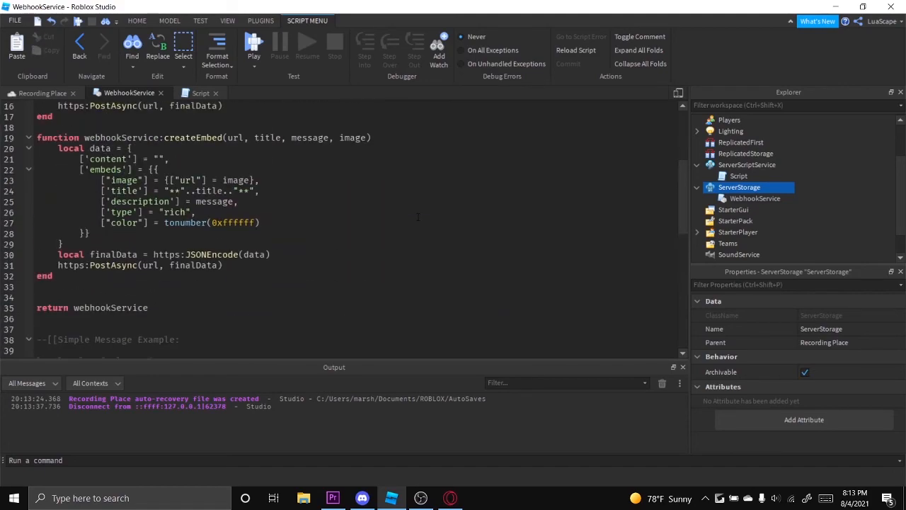
pyautogui.scroll(4, 415, 225)
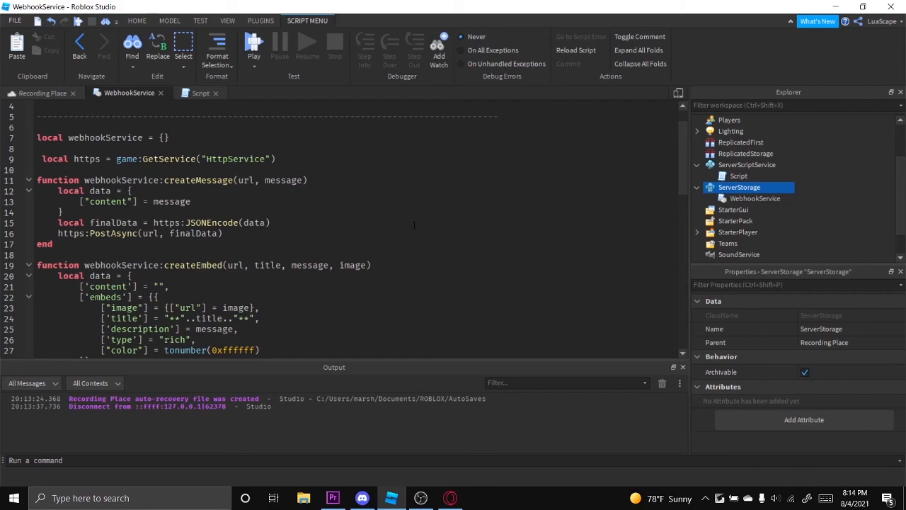
pyautogui.scroll(-2, 415, 225)
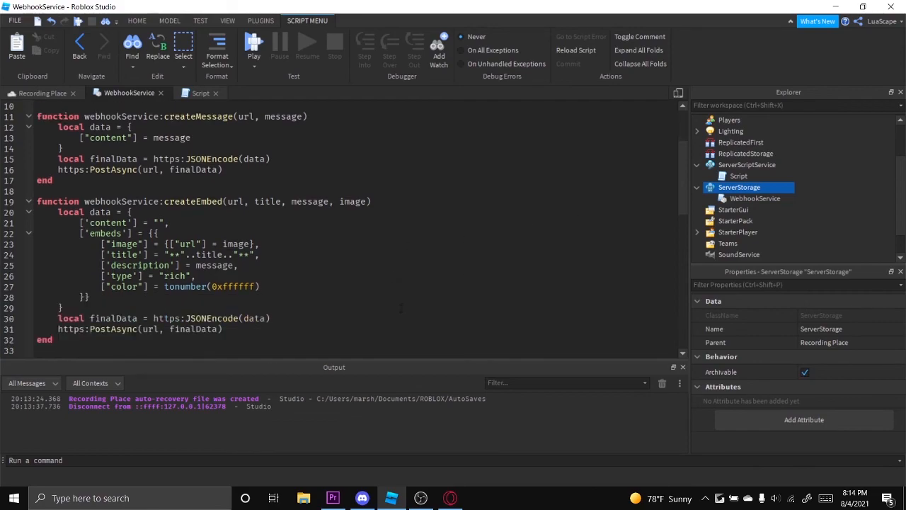